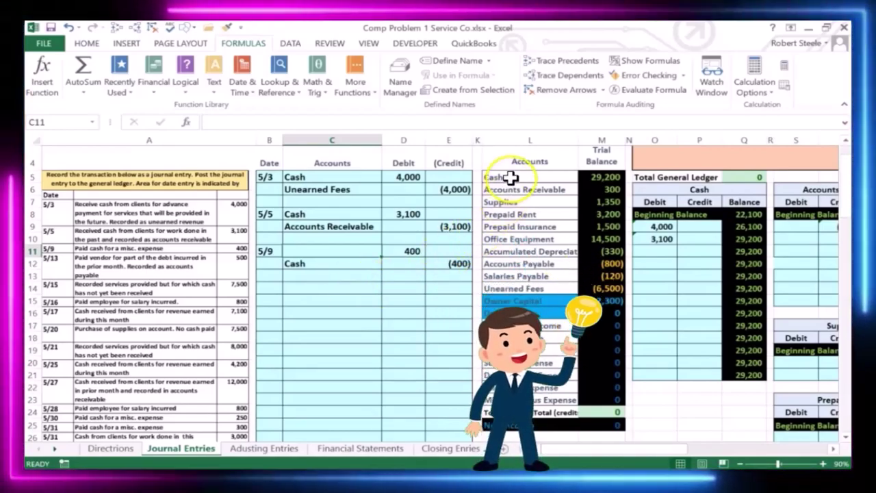
# - Review the account names in the trial balance, covering the balance sheet accounts and the expense accounts
pyautogui.moveTo(511, 178); pyautogui.dragTo(510, 247)
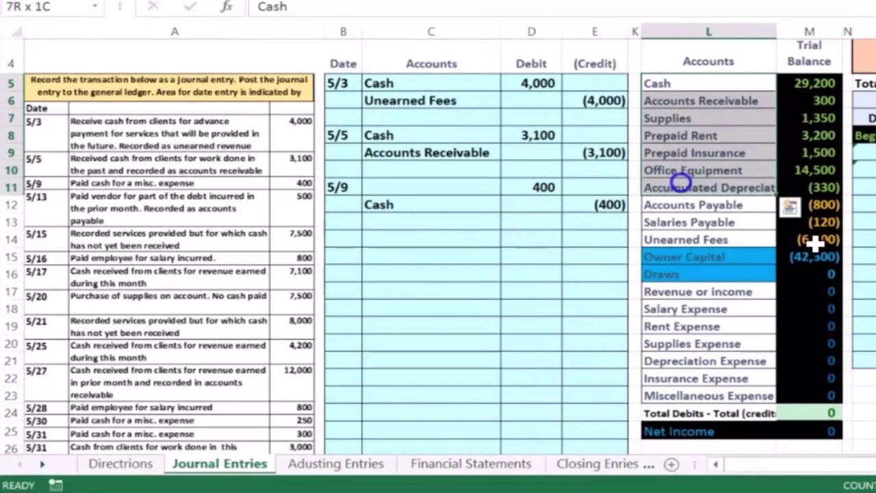
pyautogui.click(680, 201)
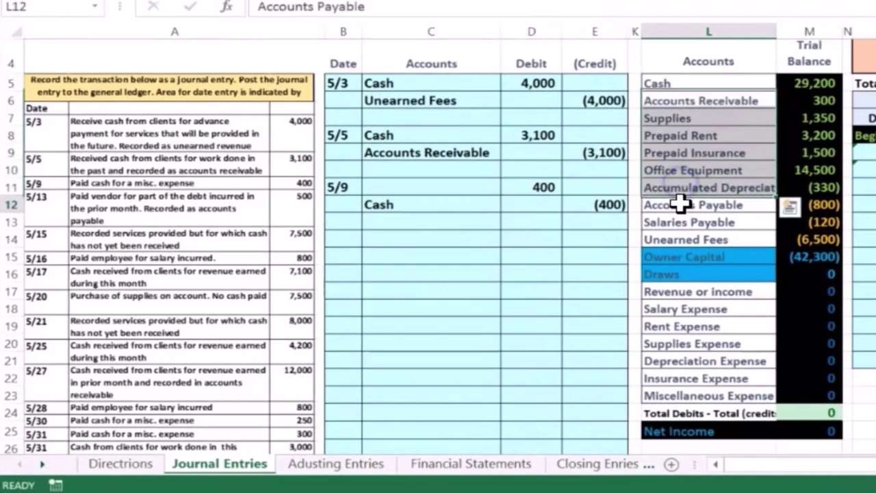
pyautogui.moveTo(677, 259); pyautogui.dragTo(678, 391)
pyautogui.click(678, 293)
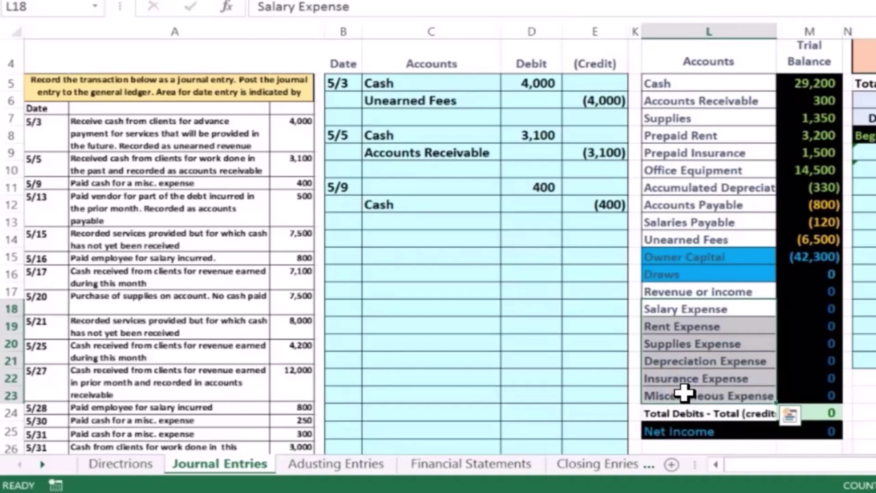
# - Copy Miscellaneous Expense from the trial balance account list into C11 as values only, as the 5/9 entry's debit account
pyautogui.click(685, 392)
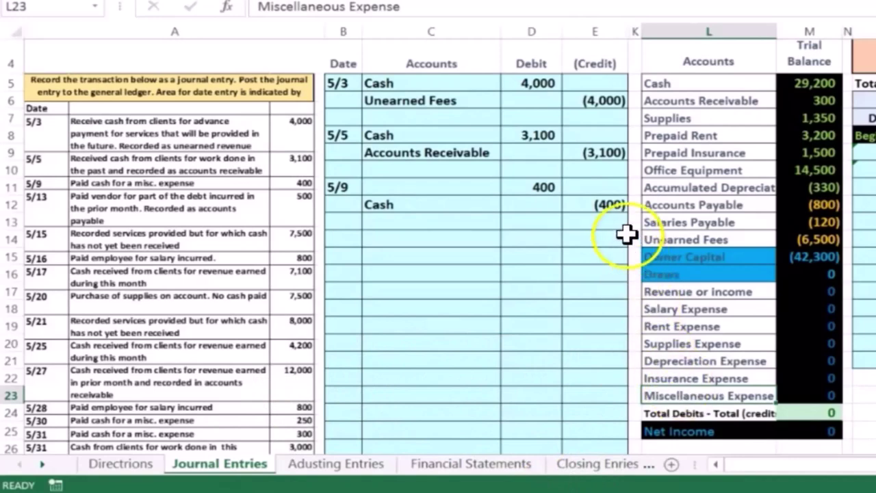
pyautogui.rightClick(696, 391)
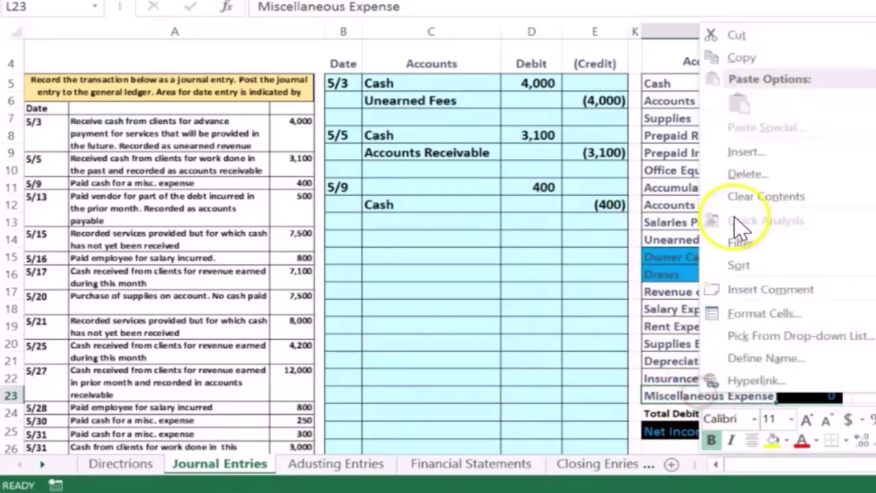
pyautogui.click(736, 55)
pyautogui.click(410, 182)
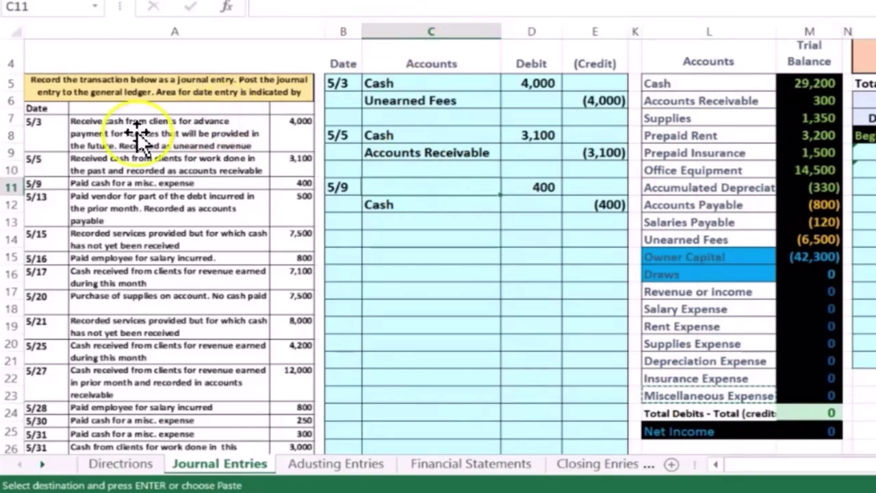
pyautogui.rightClick(411, 188)
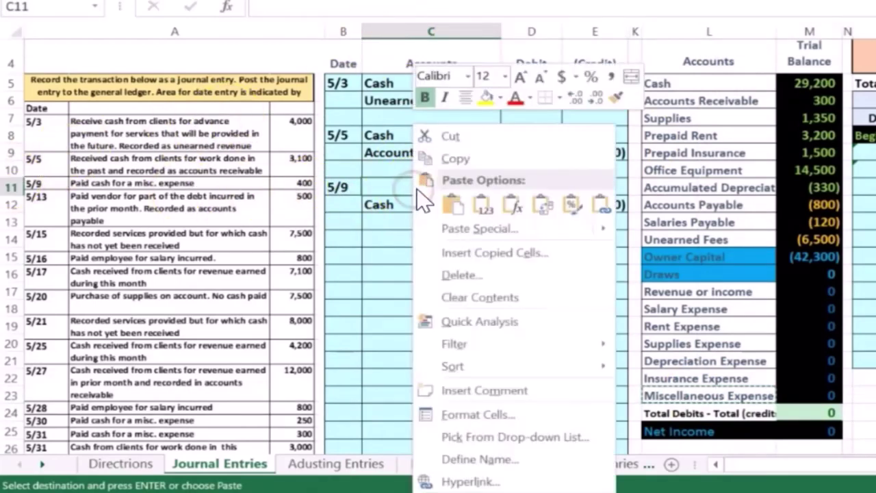
pyautogui.click(484, 205)
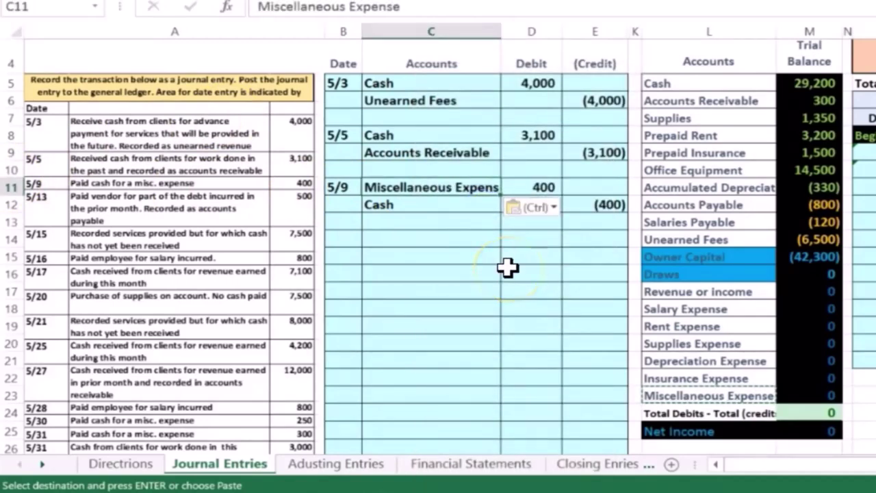
# - Post the 5/9 debit to the Miscellaneous Expense account in the general ledger by entering =D11 in AM21
pyautogui.press('Right')
pyautogui.press('Right')
pyautogui.press('Right')
pyautogui.press('Right')
pyautogui.press('Right')
pyautogui.press('Right')
pyautogui.press('Right')
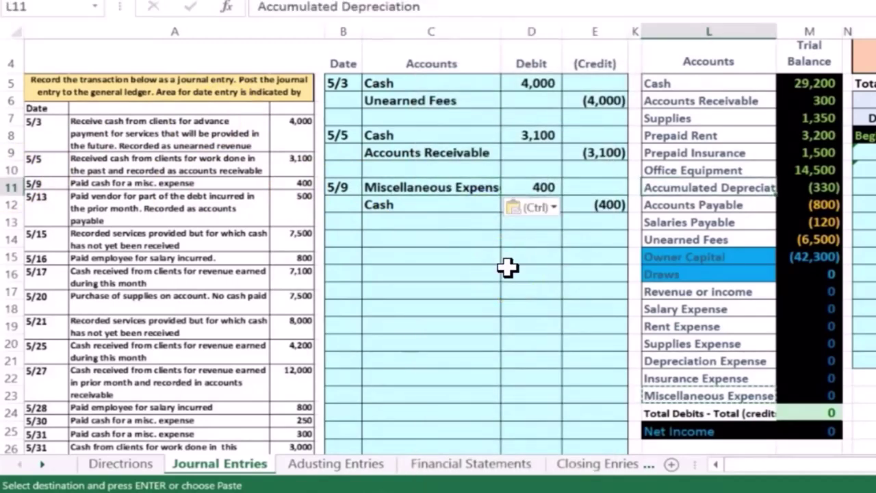
pyautogui.press('Right')
pyautogui.press('Right')
pyautogui.press('Right')
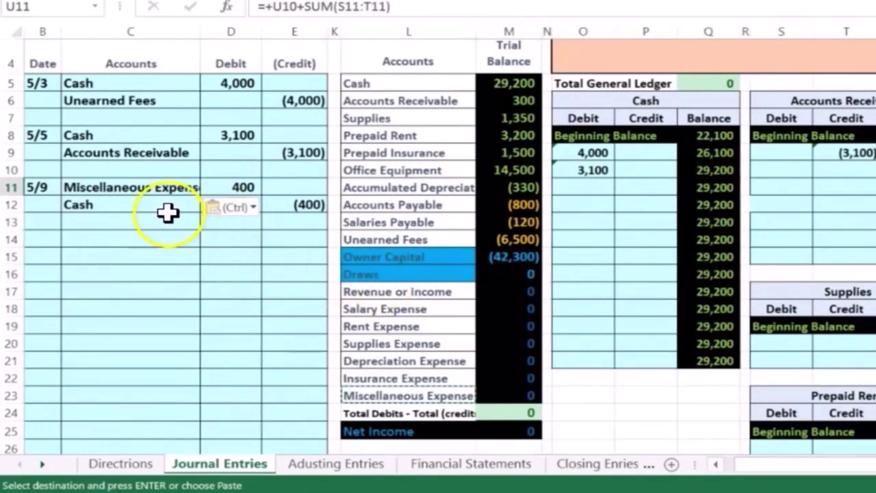
pyautogui.click(852, 54)
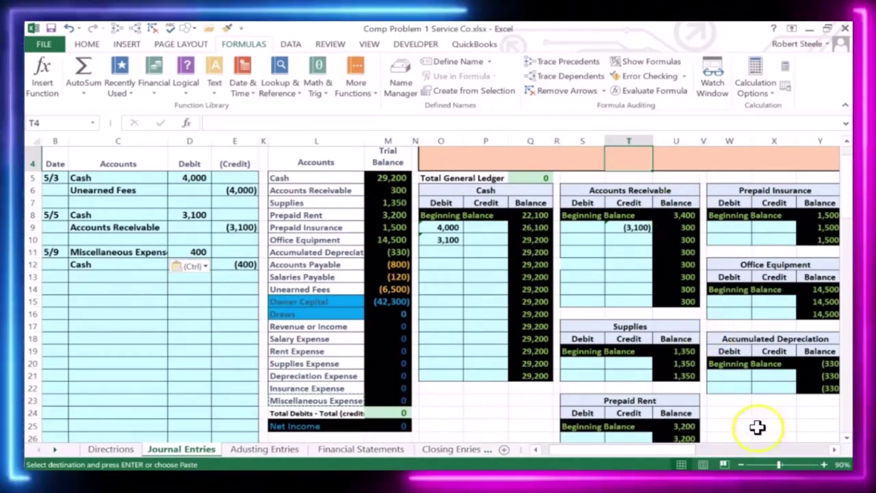
pyautogui.click(749, 464)
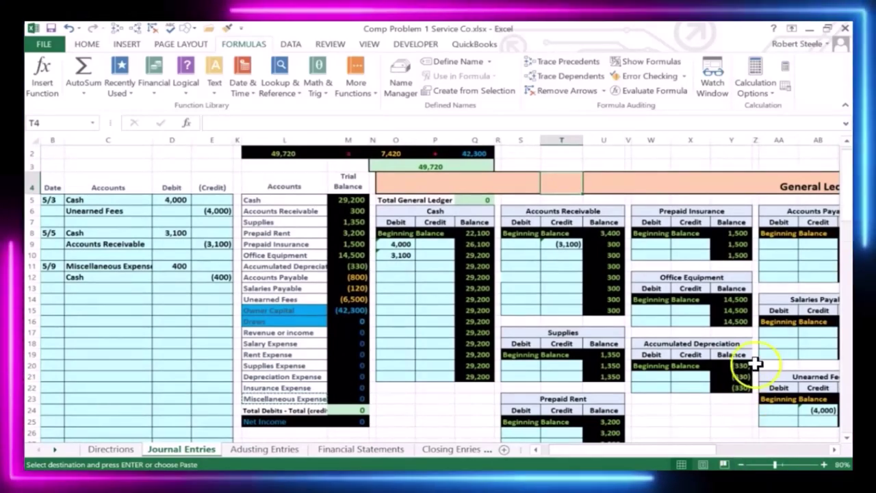
pyautogui.click(757, 354)
pyautogui.press('Right')
pyautogui.press('Right')
pyautogui.press('Right')
pyautogui.press('Right')
pyautogui.press('Right')
pyautogui.press('Right')
pyautogui.press('Right')
pyautogui.press('Right')
pyautogui.press('Right')
pyautogui.press('Right')
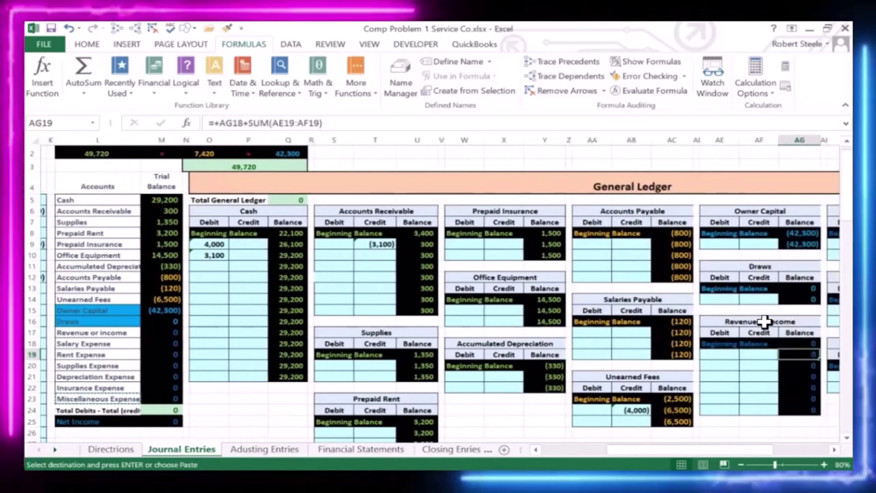
pyautogui.press('Right')
pyautogui.press('Right')
pyautogui.press('Right')
pyautogui.press('Right')
pyautogui.press('Right')
pyautogui.press('Right')
pyautogui.press('Right')
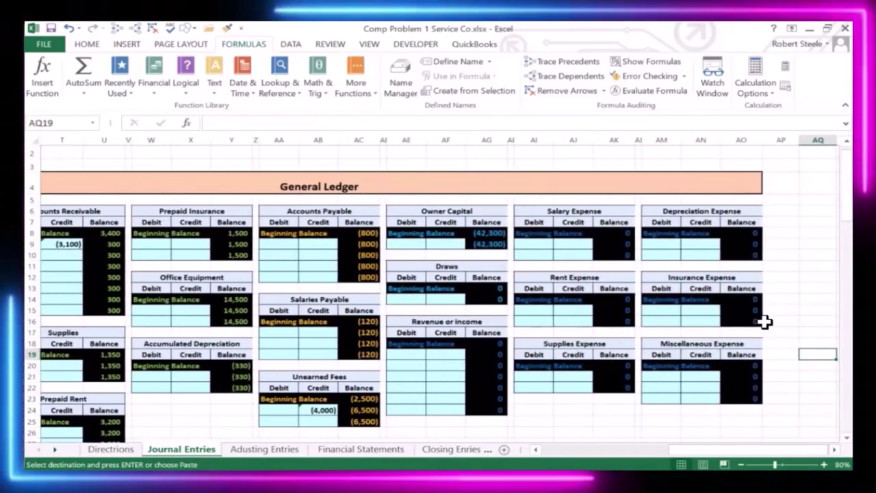
pyautogui.click(663, 376)
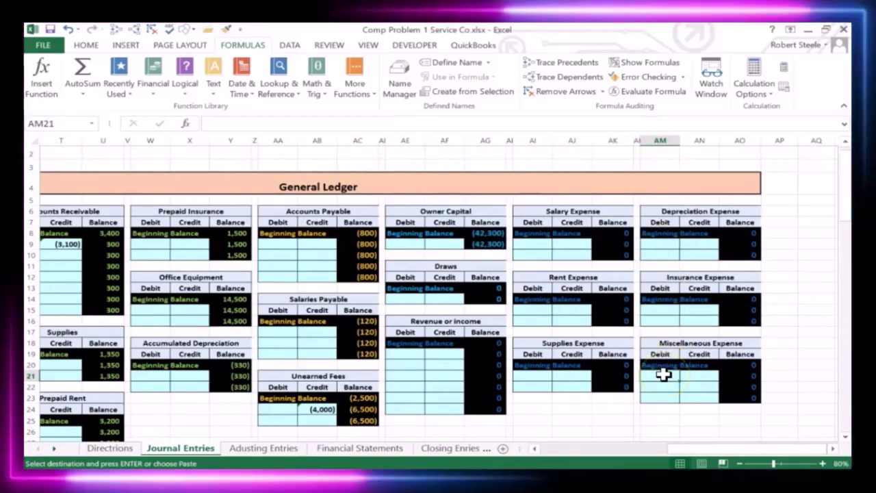
pyautogui.write('=')
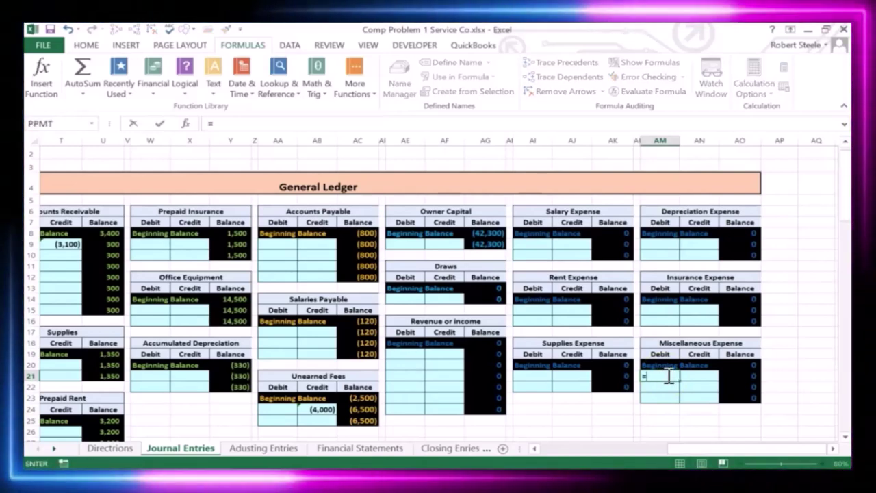
pyautogui.press('Left')
pyautogui.press('Left')
pyautogui.press('Left')
pyautogui.press('Left')
pyautogui.press('Left')
pyautogui.press('Left')
pyautogui.press('Left')
pyautogui.press('Left')
pyautogui.press('Left')
pyautogui.press('Left')
pyautogui.press('Left')
pyautogui.press('Left')
pyautogui.press('Left')
pyautogui.press('Left')
pyautogui.press('Left')
pyautogui.press('Left')
pyautogui.press('Left')
pyautogui.press('Left')
pyautogui.press('Left')
pyautogui.press('Left')
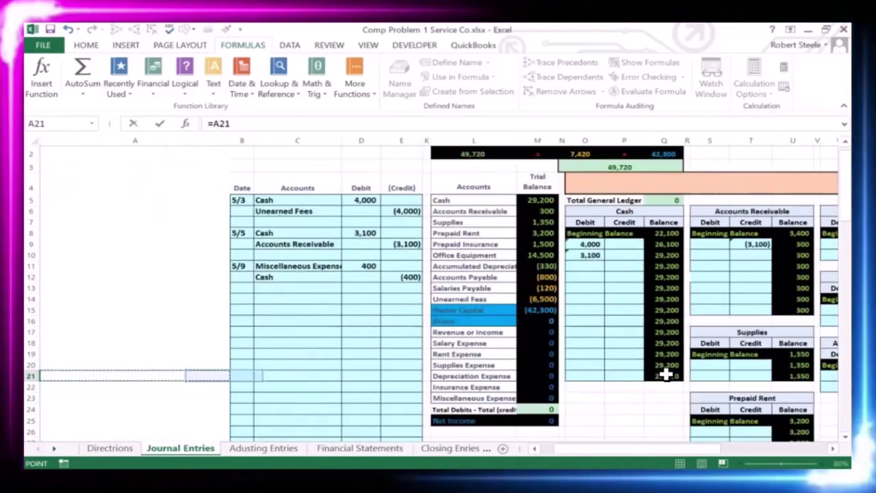
pyautogui.press('Right')
pyautogui.press('Right')
pyautogui.press('Right')
pyautogui.press('Up')
pyautogui.press('Up')
pyautogui.press('Up')
pyautogui.press('Up')
pyautogui.press('Up')
pyautogui.press('Up')
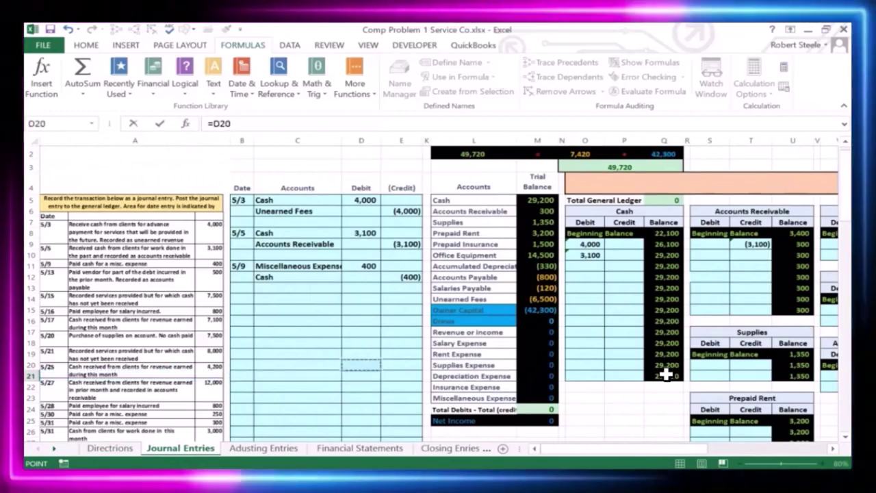
pyautogui.press('Up')
pyautogui.press('Up')
pyautogui.press('Up')
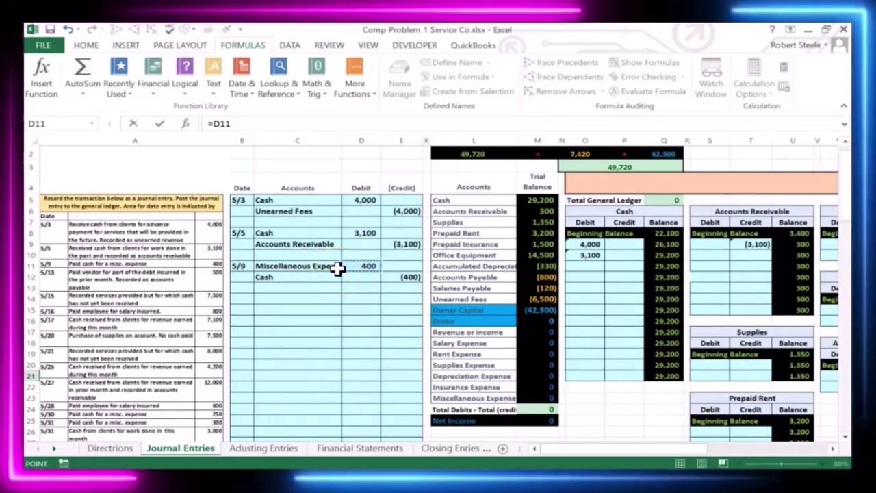
pyautogui.press('Return')
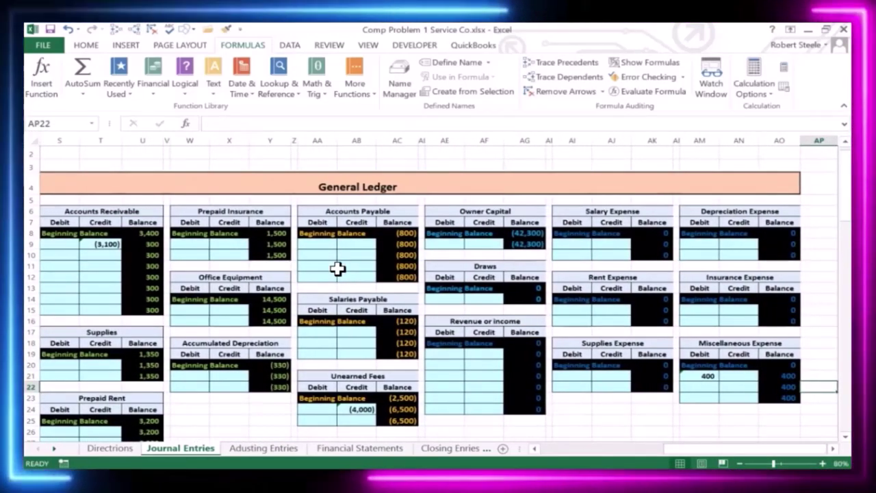
# - Check the Miscellaneous Expense ledger balance and the revenue and expense balances in the trial balance that make up net income
pyautogui.press('Left')
pyautogui.press('Left')
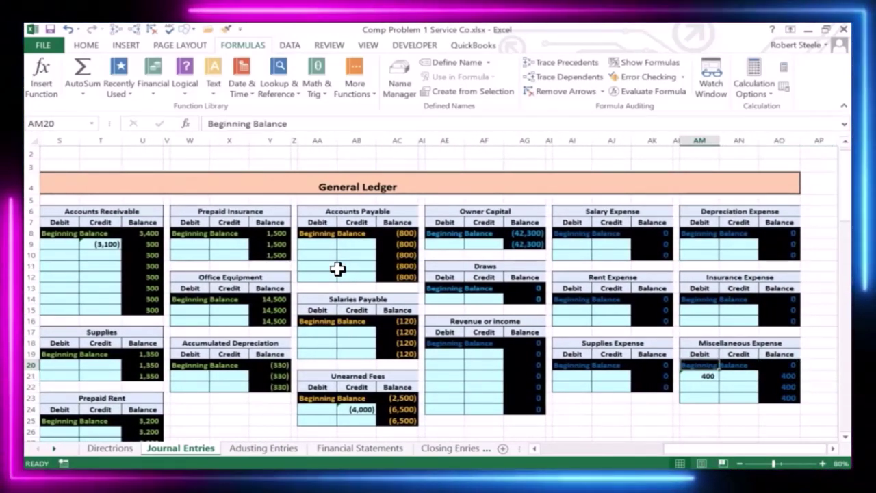
pyautogui.press('Right')
pyautogui.press('Right')
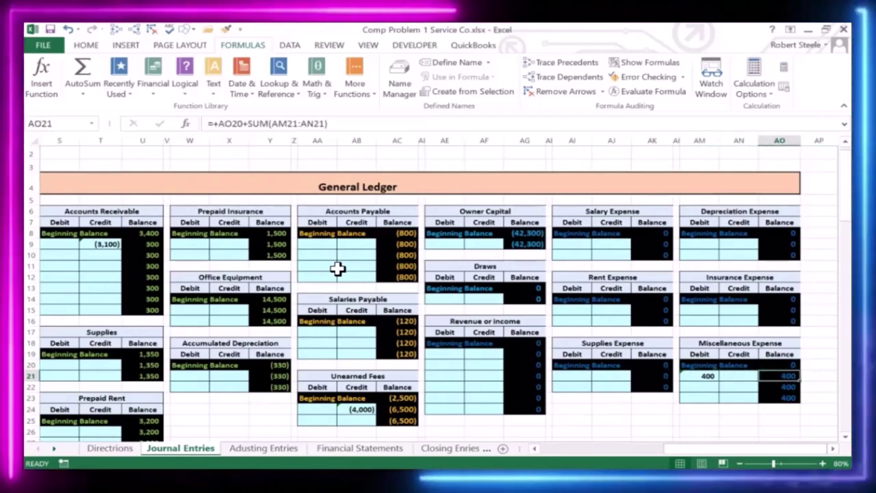
pyautogui.press('Left')
pyautogui.press('Left')
pyautogui.press('Left')
pyautogui.press('Left')
pyautogui.press('Left')
pyautogui.press('Left')
pyautogui.press('Left')
pyautogui.press('Left')
pyautogui.press('Left')
pyautogui.press('Left')
pyautogui.press('Left')
pyautogui.press('Left')
pyautogui.press('Left')
pyautogui.press('Left')
pyautogui.press('Left')
pyautogui.press('Left')
pyautogui.press('Left')
pyautogui.press('Left')
pyautogui.press('Left')
pyautogui.press('Left')
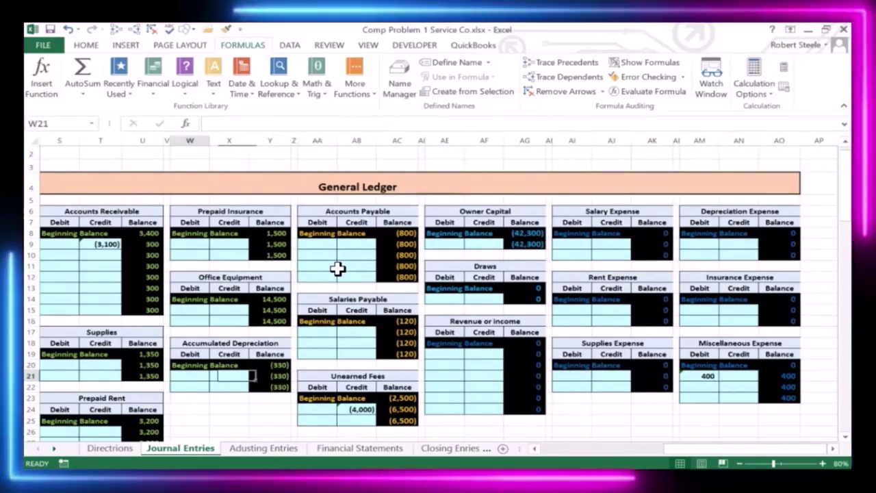
pyautogui.hscroll(-5, 338, 269)
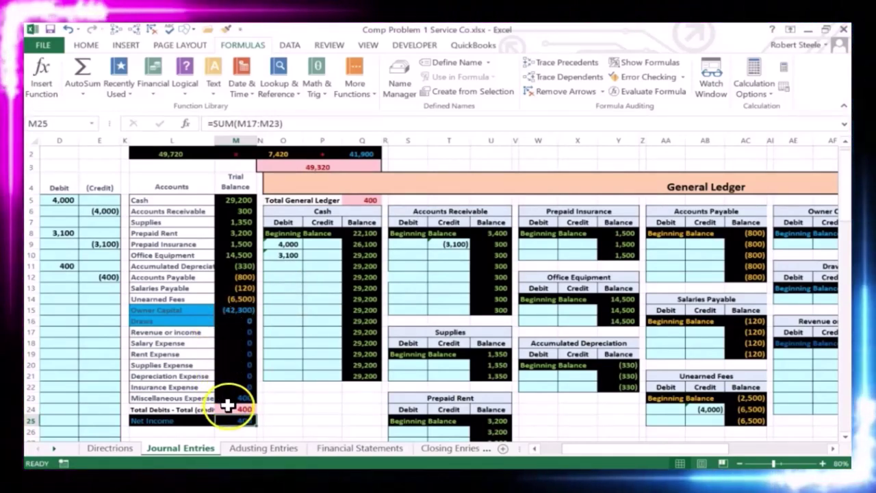
pyautogui.click(248, 333)
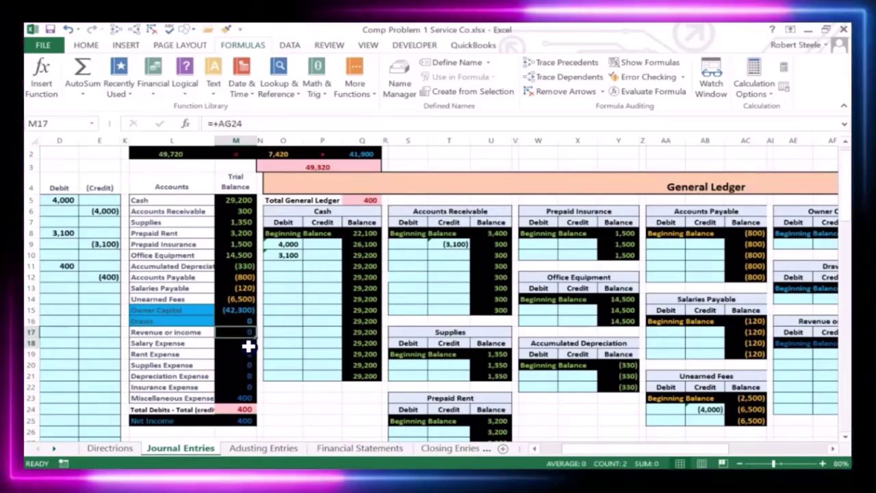
pyautogui.moveTo(248, 346); pyautogui.dragTo(235, 398)
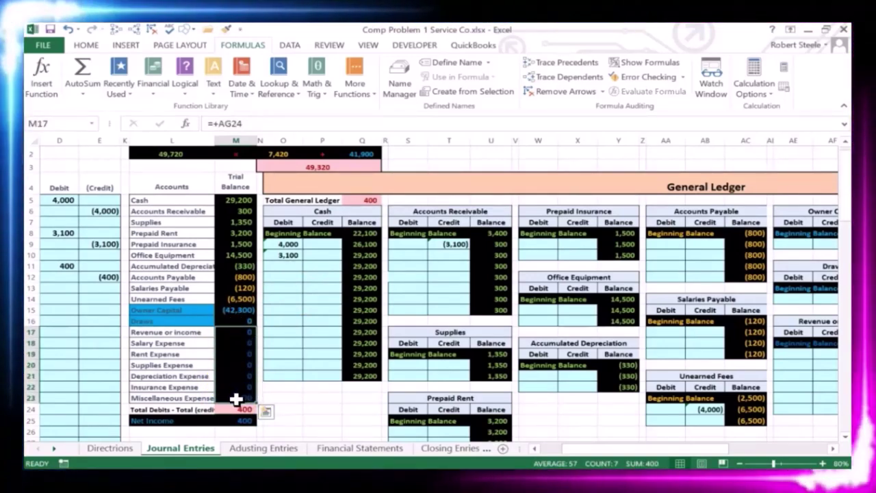
# - Post the 5/9 credit to the Cash account in the general ledger by entering =E12 in P11
pyautogui.press('Left')
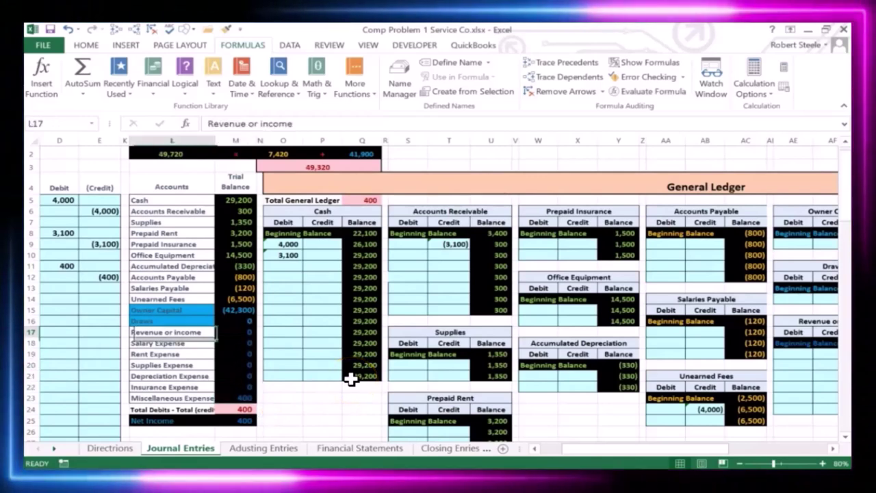
pyautogui.press('Left')
pyautogui.press('Left')
pyautogui.press('Left')
pyautogui.press('Left')
pyautogui.press('Left')
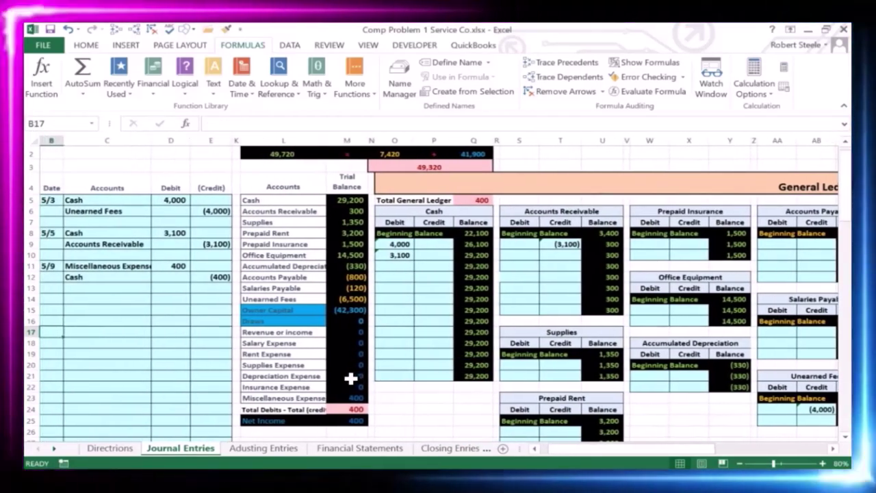
pyautogui.press('Right')
pyautogui.press('Right')
pyautogui.press('Right')
pyautogui.press('Right')
pyautogui.press('Right')
pyautogui.press('Right')
pyautogui.press('Right')
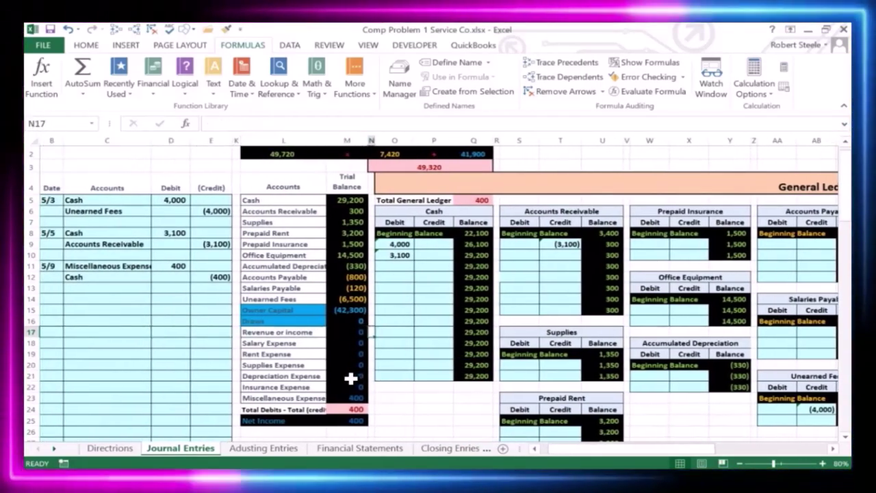
pyautogui.press('Right')
pyautogui.press('Up')
pyautogui.press('Up')
pyautogui.press('Up')
pyautogui.press('Up')
pyautogui.press('Up')
pyautogui.press('Up')
pyautogui.press('Right')
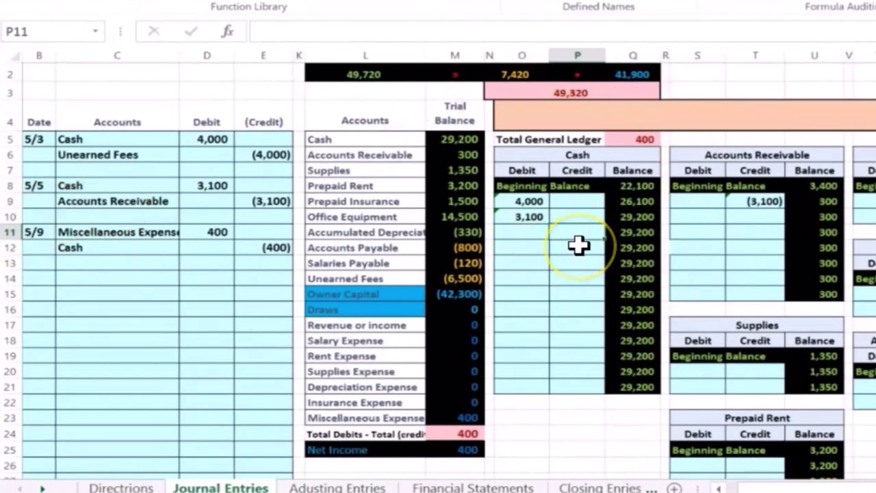
pyautogui.press('Left')
pyautogui.press('Left')
pyautogui.press('Left')
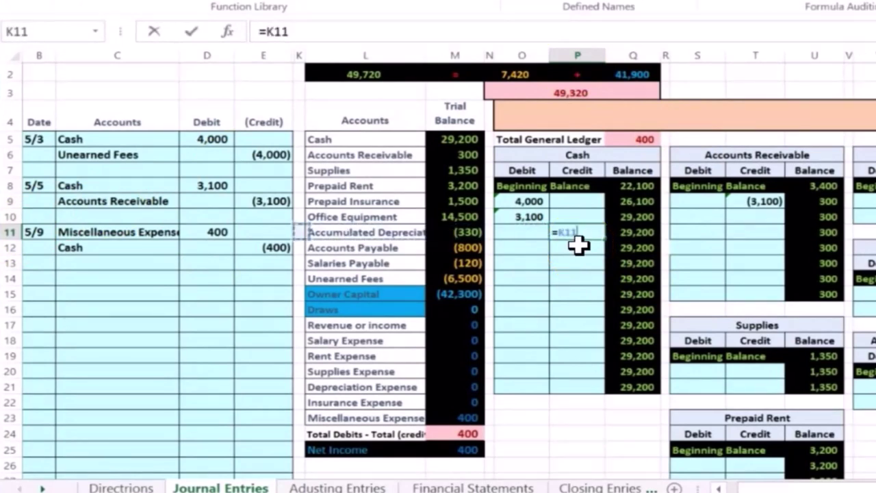
pyautogui.press('Left')
pyautogui.press('Down')
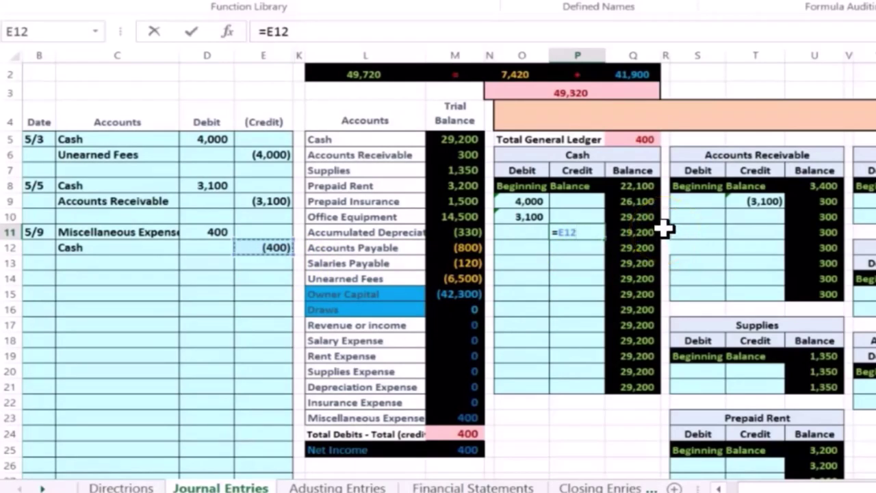
pyautogui.press('Return')
# - Check the running balance beside the 5/9 posting in the Cash ledger and return to the 5/13 transaction in the list
pyautogui.click(639, 218)
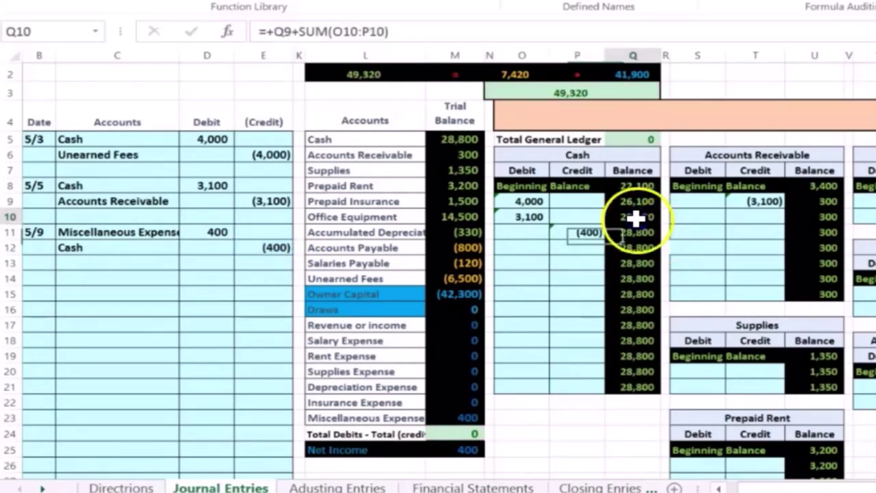
pyautogui.press('Down')
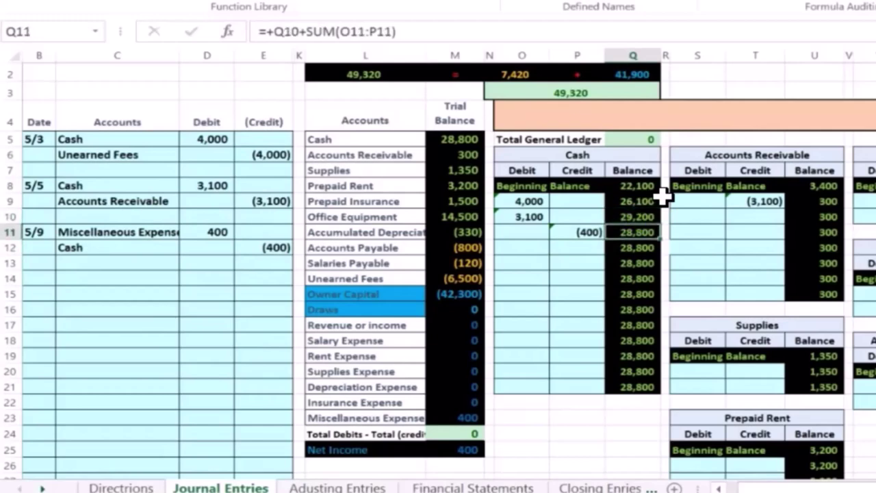
pyautogui.press('Down')
pyautogui.press('Left')
pyautogui.press('Left')
pyautogui.press('Left')
pyautogui.press('Left')
pyautogui.press('Left')
pyautogui.press('Left')
pyautogui.press('Left')
pyautogui.press('Left')
pyautogui.press('Left')
pyautogui.press('Left')
pyautogui.press('Left')
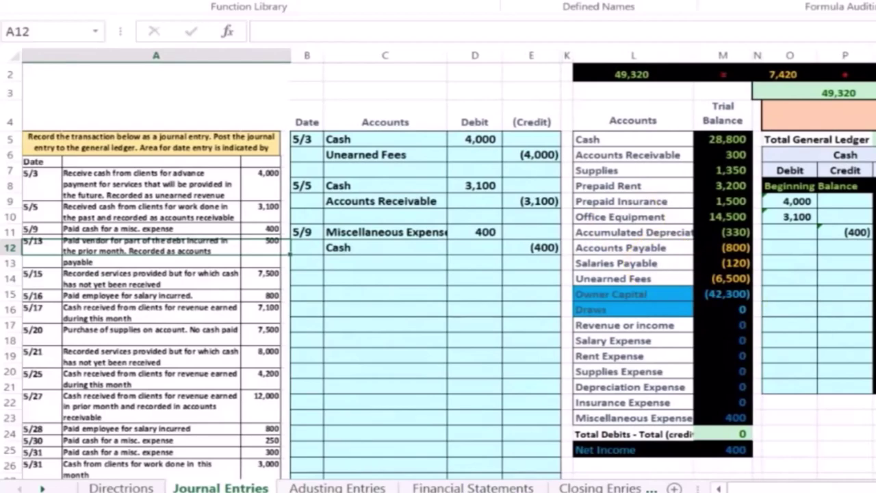
# - Enter the date 5/13 in B14 to start the next journal entry below the 5/9 entry
pyautogui.keyDown('ctrl'); pyautogui.scroll(2, 662, 354); pyautogui.keyUp('ctrl')
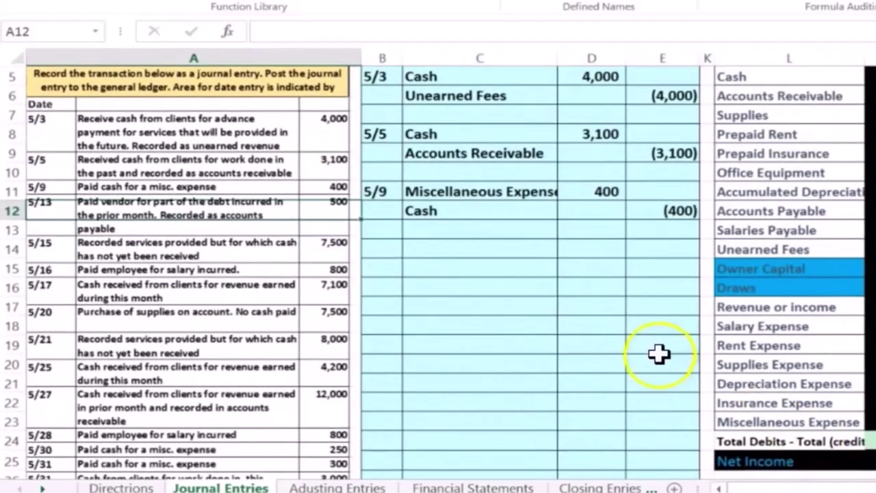
pyautogui.click(475, 283)
pyautogui.click(389, 229)
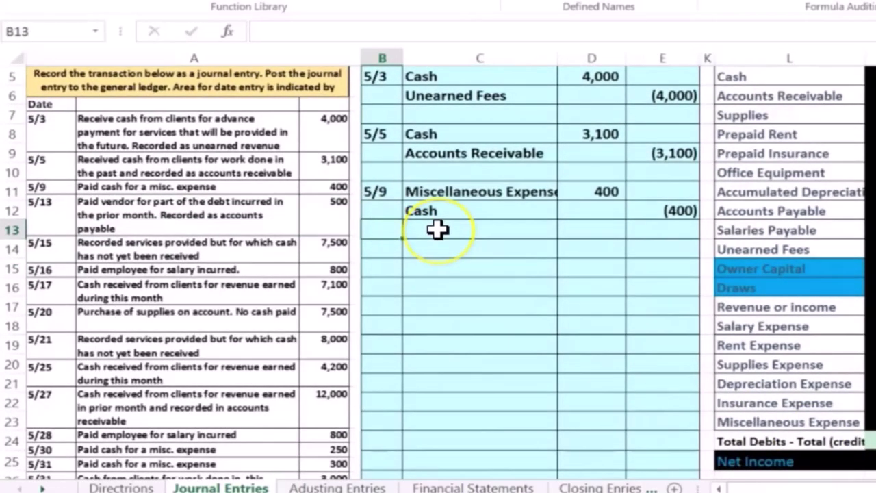
pyautogui.press('Return')
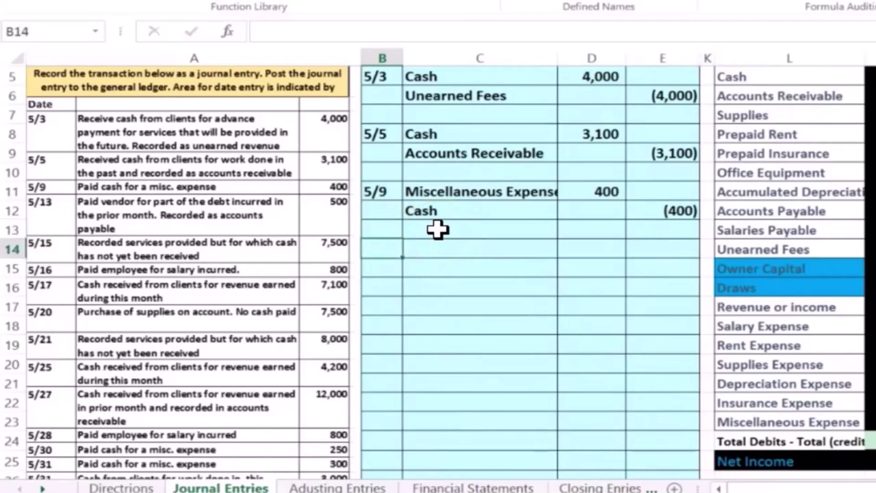
pyautogui.hotkey('ctrl', 'Return')
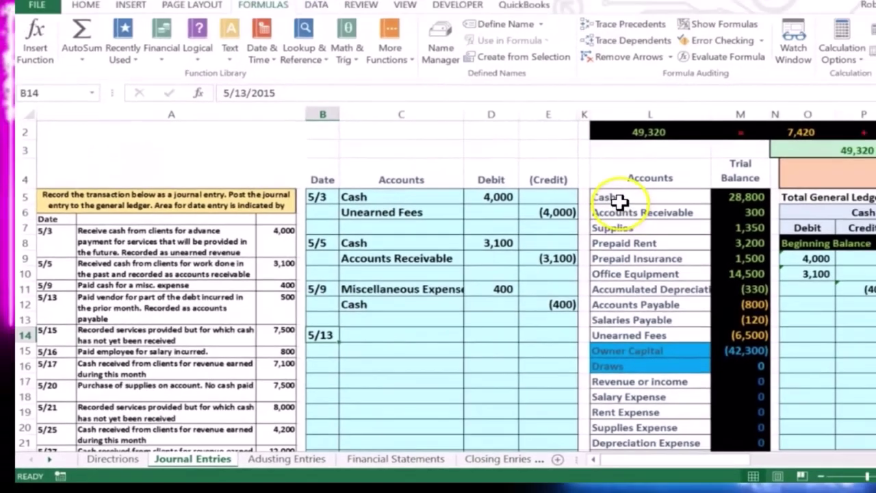
# - Check the Cash balance in the trial balance and copy the Cash account name into C15 as values only
pyautogui.click(784, 77)
pyautogui.moveTo(581, 215); pyautogui.dragTo(646, 212)
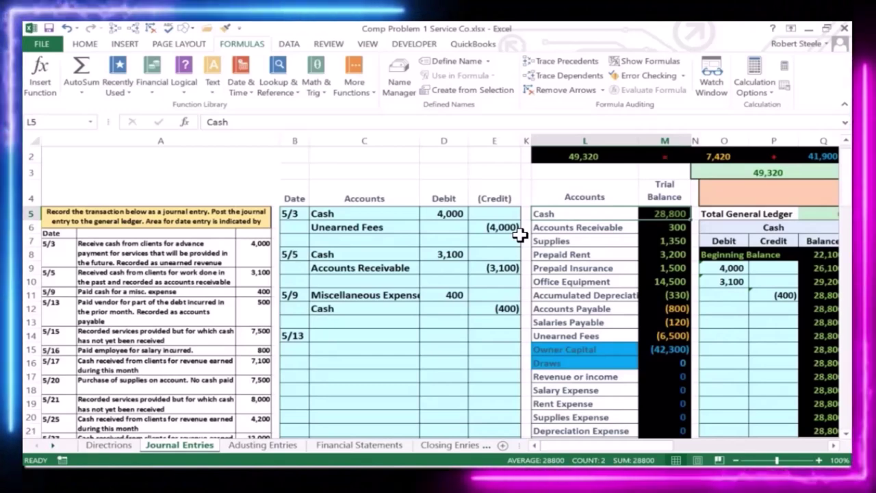
pyautogui.click(654, 215)
pyautogui.scroll(1, 605, 275)
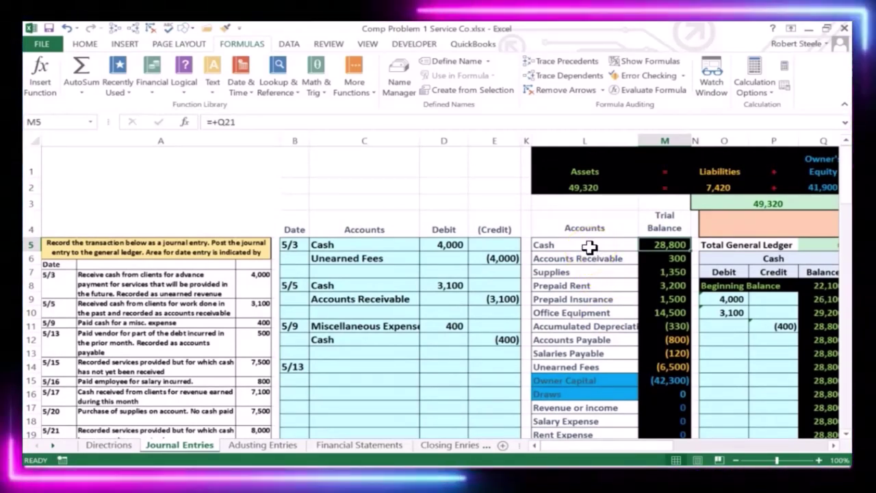
pyautogui.rightClick(591, 246)
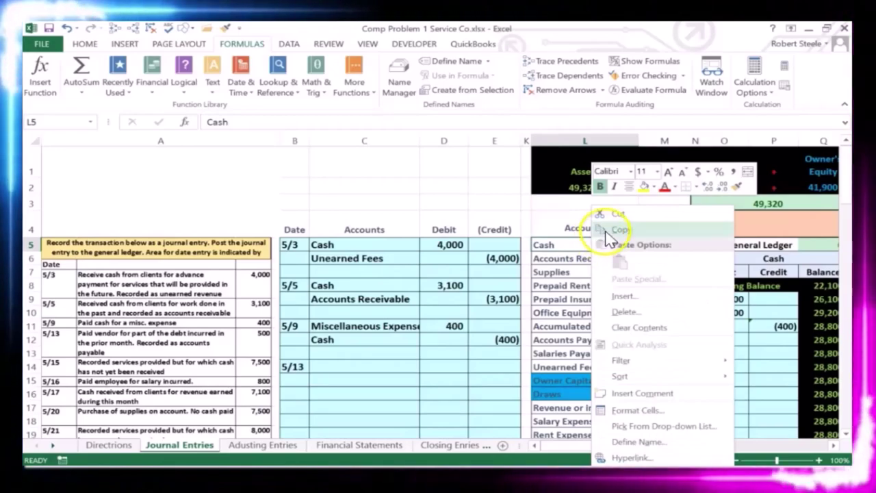
pyautogui.click(607, 230)
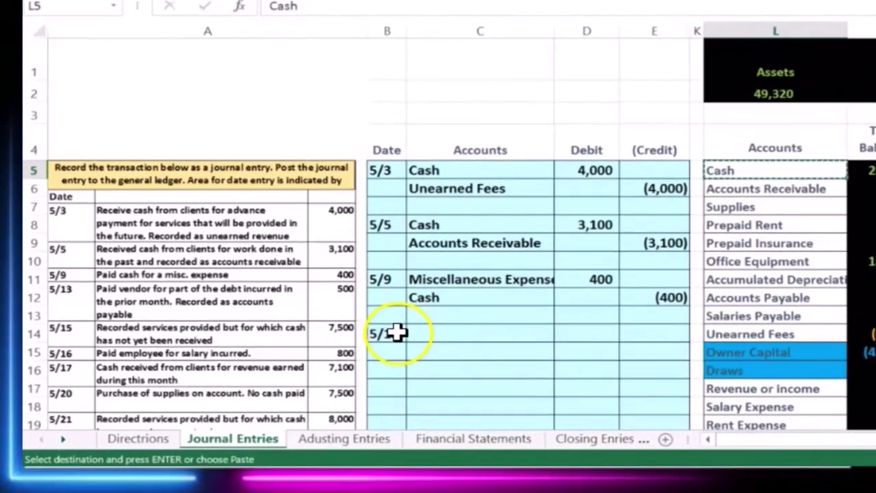
pyautogui.click(479, 333)
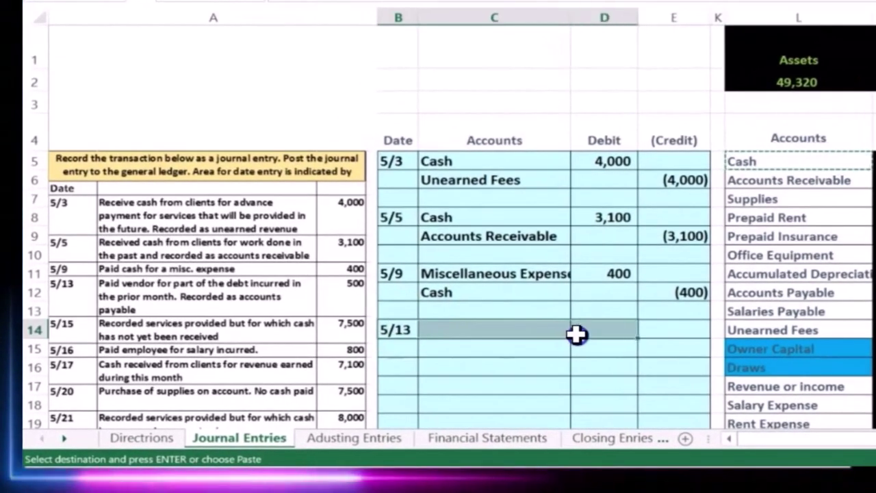
pyautogui.click(470, 352)
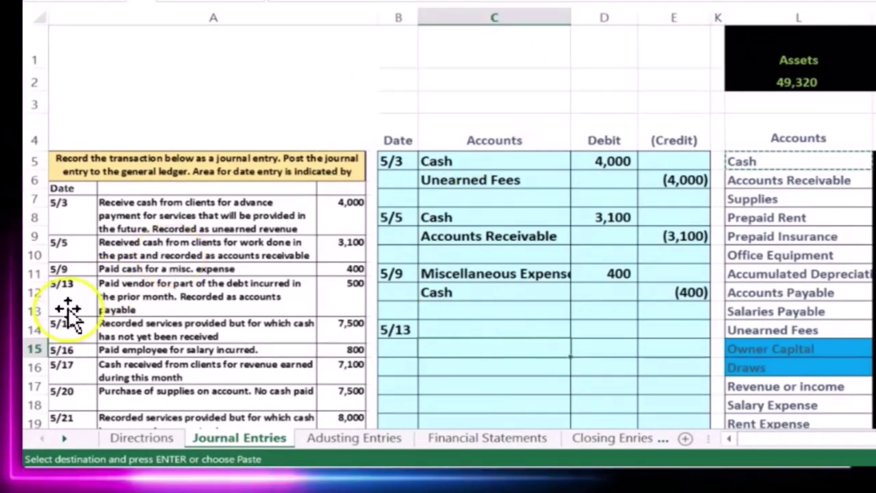
pyautogui.rightClick(445, 345)
pyautogui.click(512, 67)
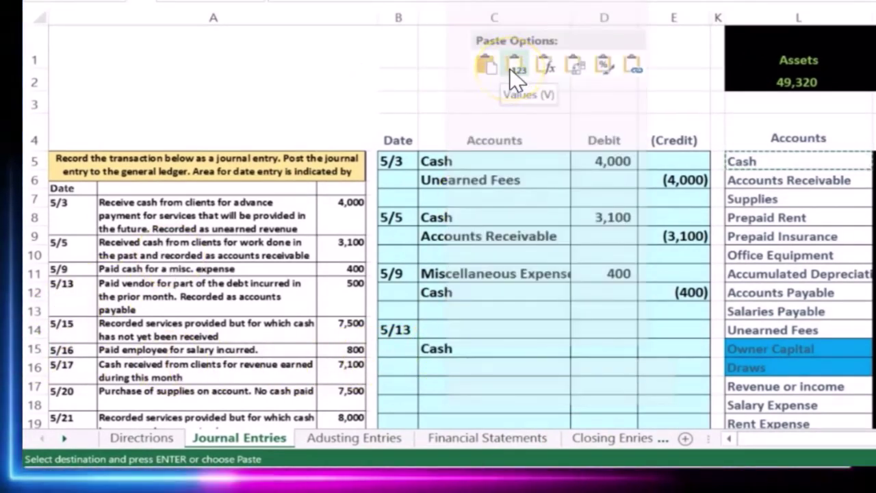
# - Enter the 5/13 amounts: -500 as the Cash credit in E15 and 500 as the debit in D14
pyautogui.click(671, 350)
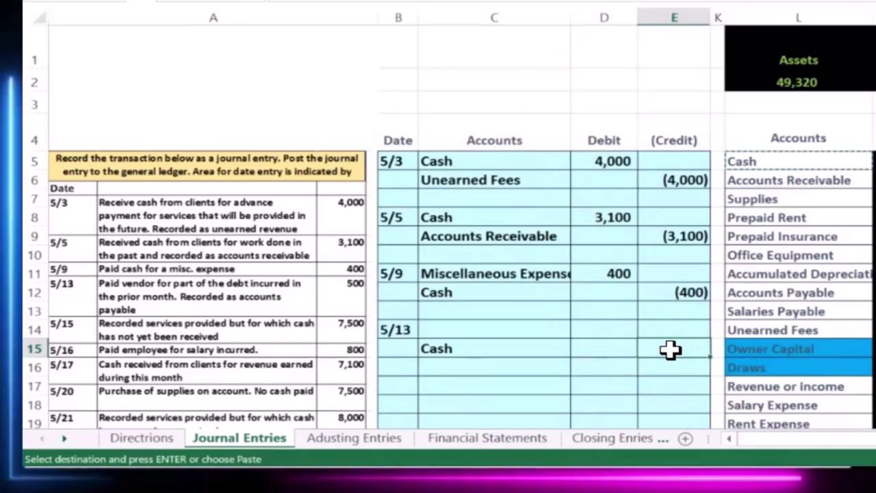
pyautogui.scroll(-1, 671, 349)
pyautogui.write('-500')
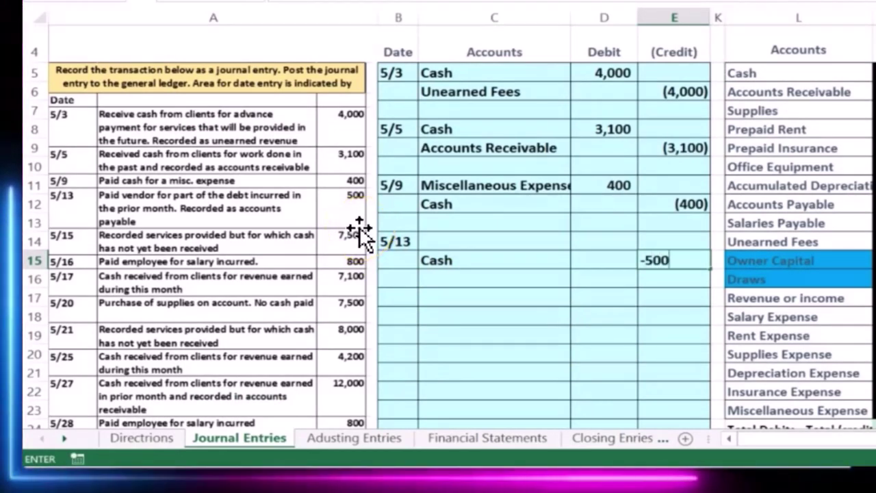
pyautogui.press('Return')
pyautogui.press('Left')
pyautogui.press('Up')
pyautogui.press('Up')
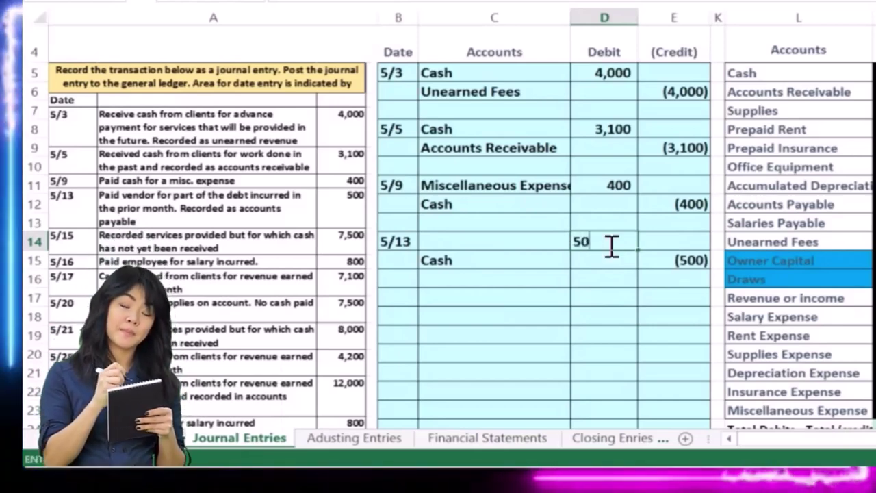
pyautogui.press('Return')
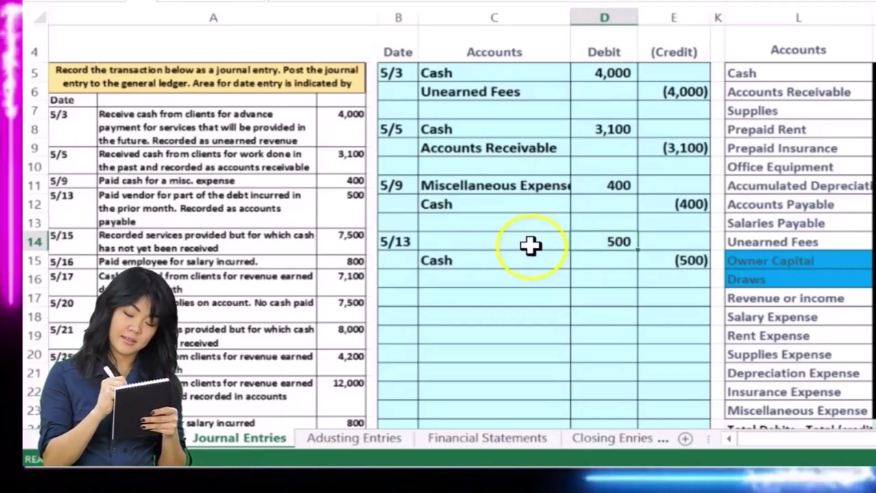
# - Check the Accounts Payable balance in the trial balance and copy that account name into C14 as values only
pyautogui.click(485, 241)
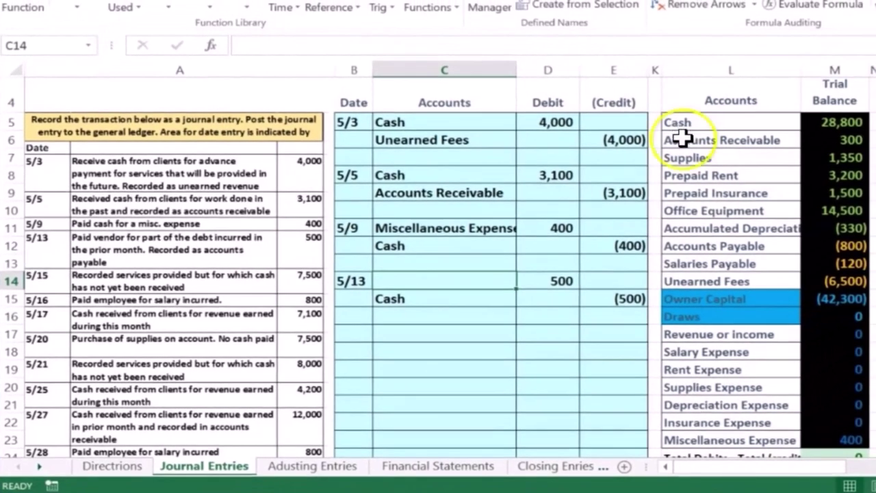
pyautogui.click(711, 228)
pyautogui.moveTo(792, 244); pyautogui.dragTo(828, 246)
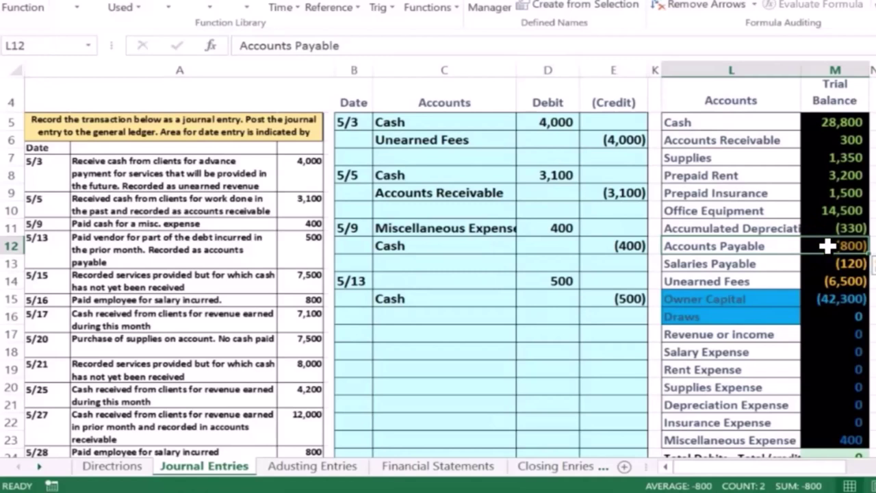
pyautogui.click(828, 245)
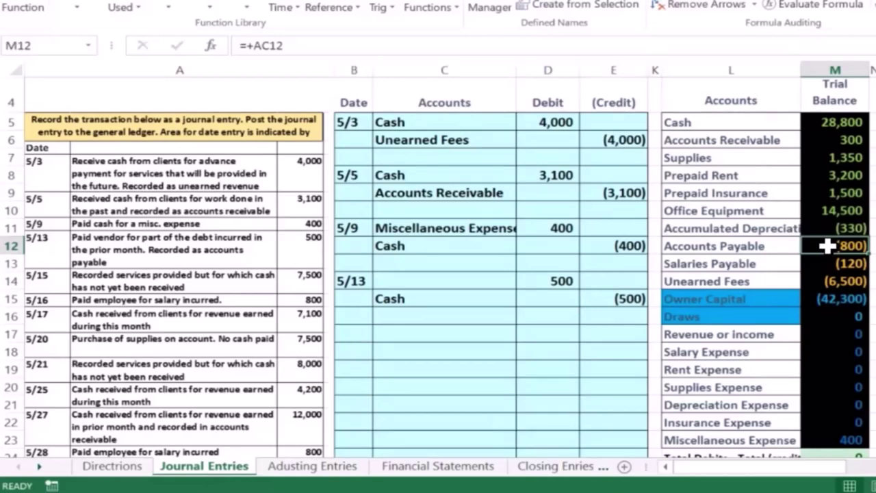
pyautogui.click(564, 277)
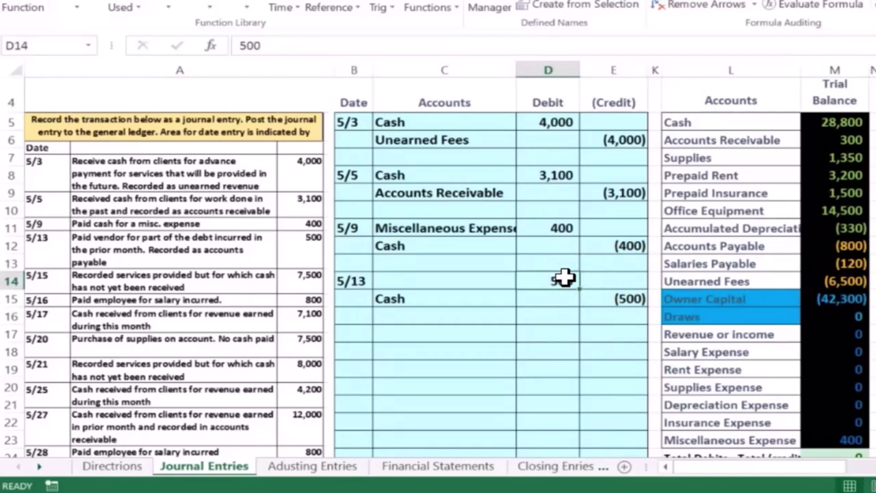
pyautogui.rightClick(710, 246)
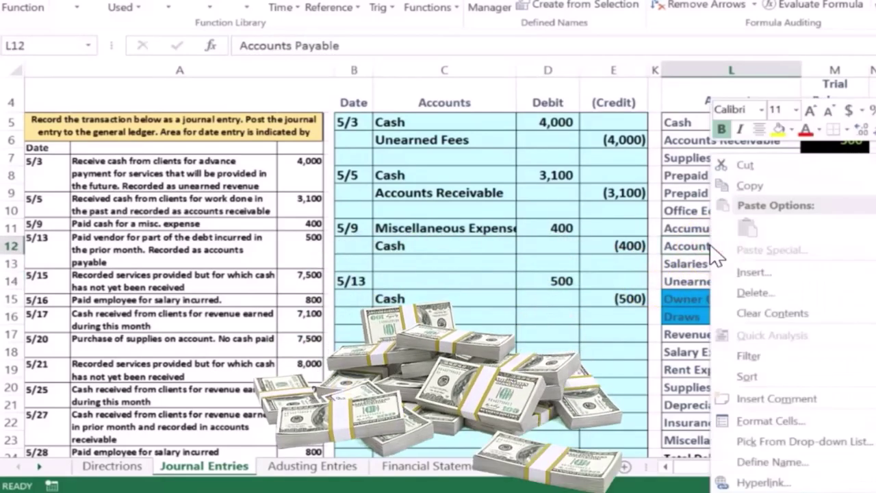
pyautogui.click(730, 185)
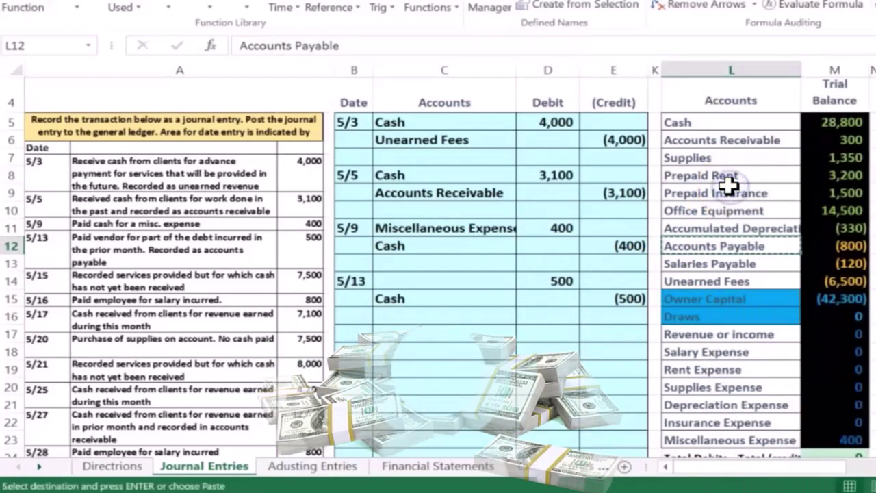
pyautogui.click(459, 281)
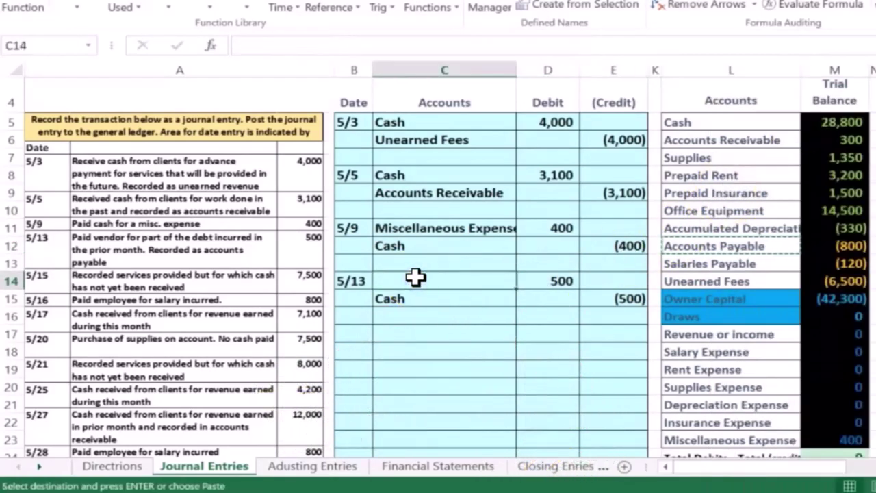
pyautogui.rightClick(416, 276)
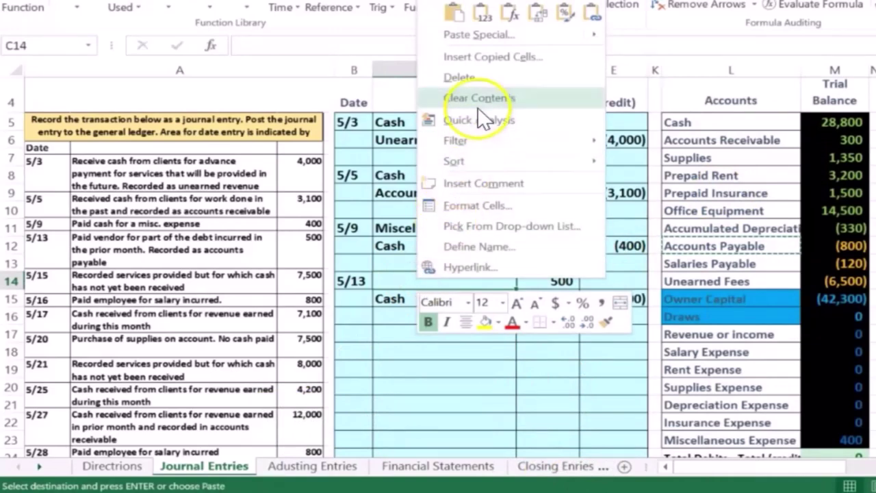
pyautogui.moveTo(479, 33)
pyautogui.click(491, 17)
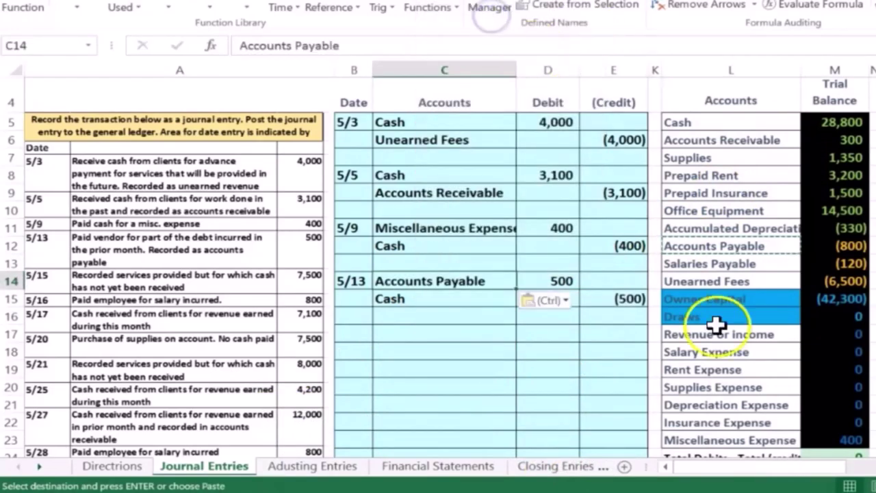
# - Post the 5/13 debit to the Accounts Payable ledger by entering =D14 in AA9, and check the account's trial balance amount
pyautogui.moveTo(783, 479); pyautogui.dragTo(791, 479)
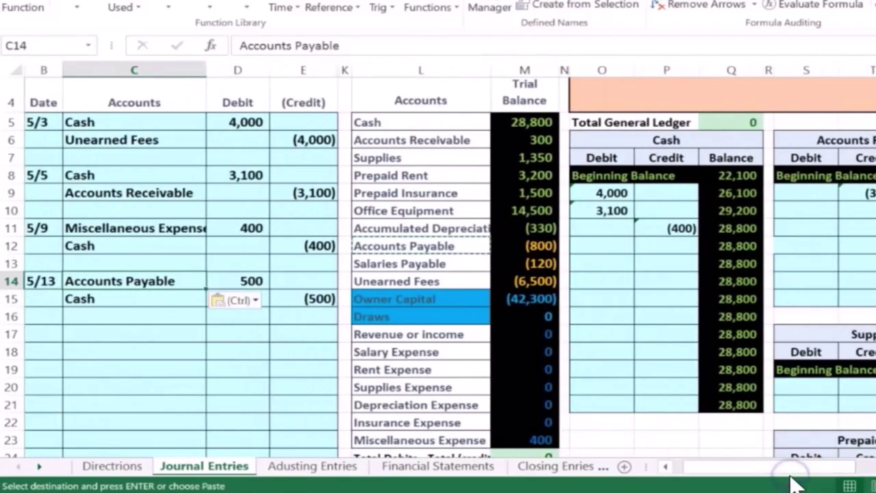
pyautogui.keyDown('ctrl'); pyautogui.scroll(-4, 676, 368); pyautogui.keyUp('ctrl')
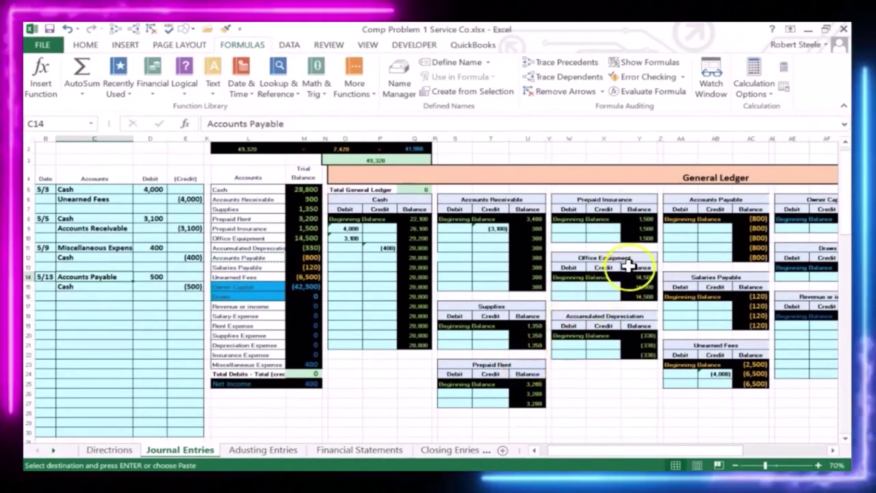
pyautogui.click(709, 227)
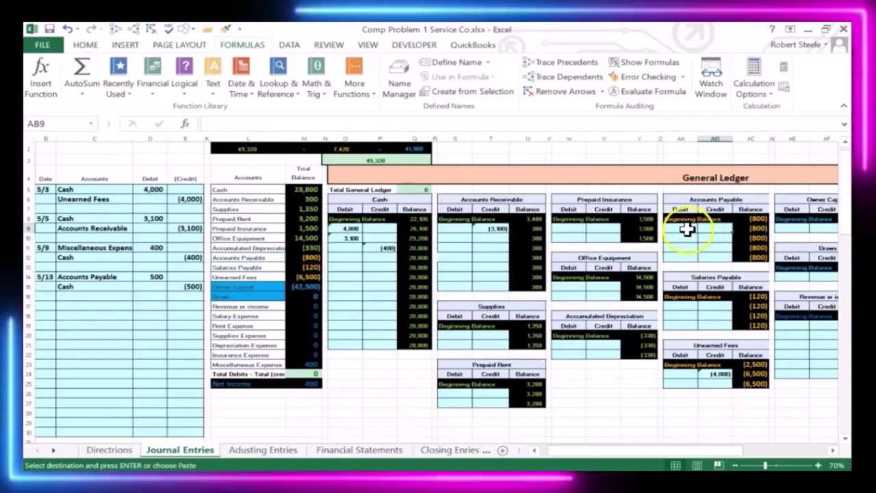
pyautogui.click(687, 230)
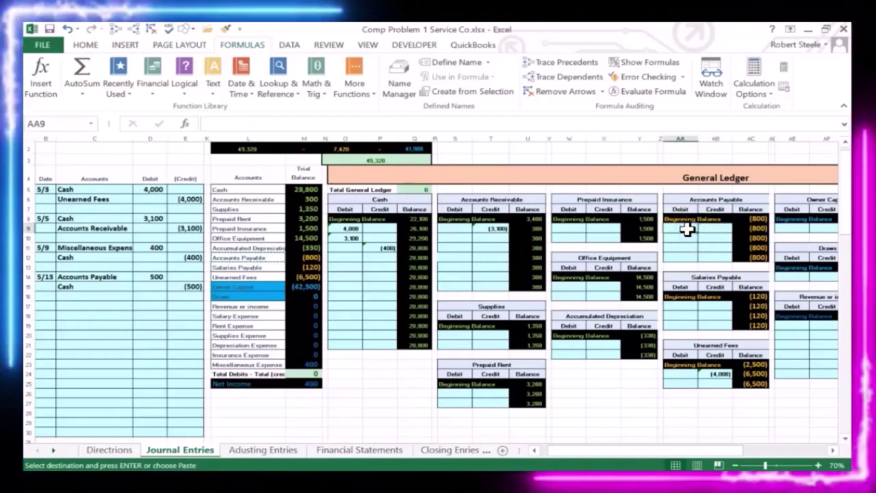
pyautogui.click(686, 135)
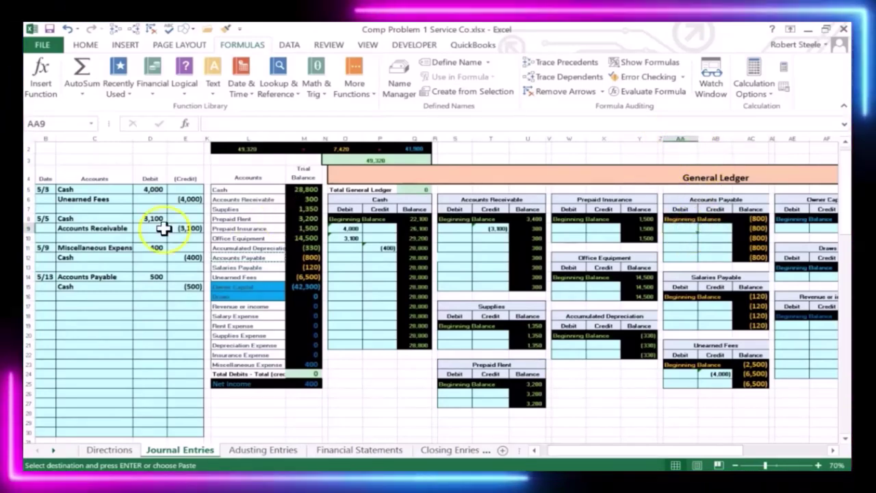
pyautogui.write('=')
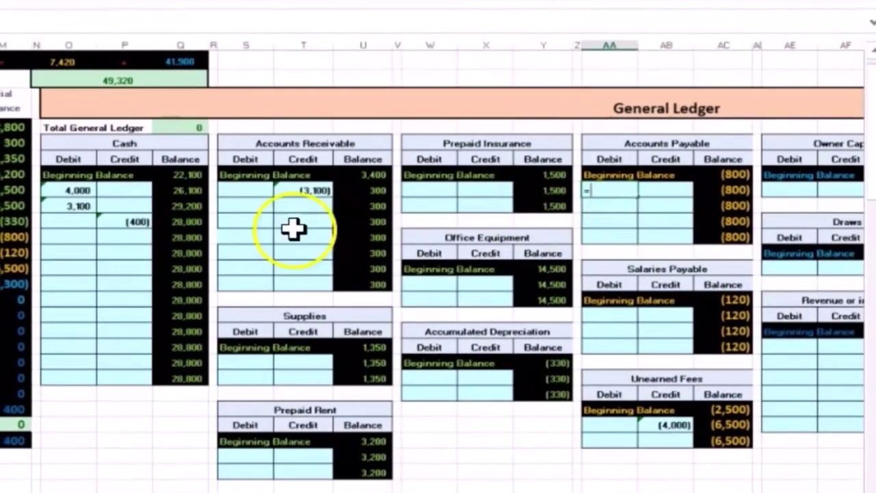
pyautogui.hscroll(-10, 292, 228)
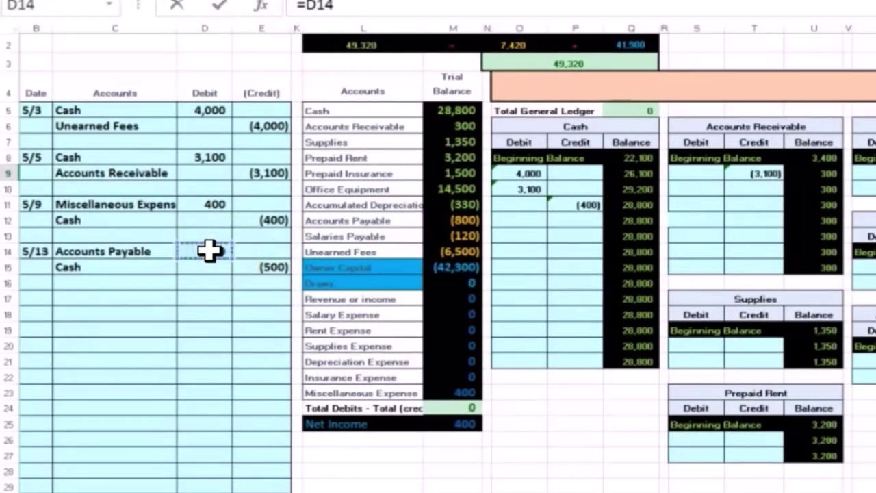
pyautogui.hscroll(10, 305, 251)
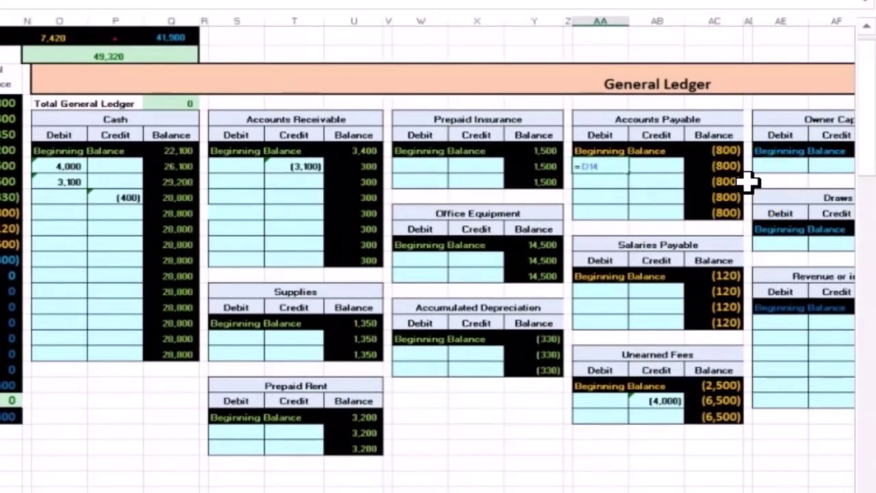
pyautogui.press('Return')
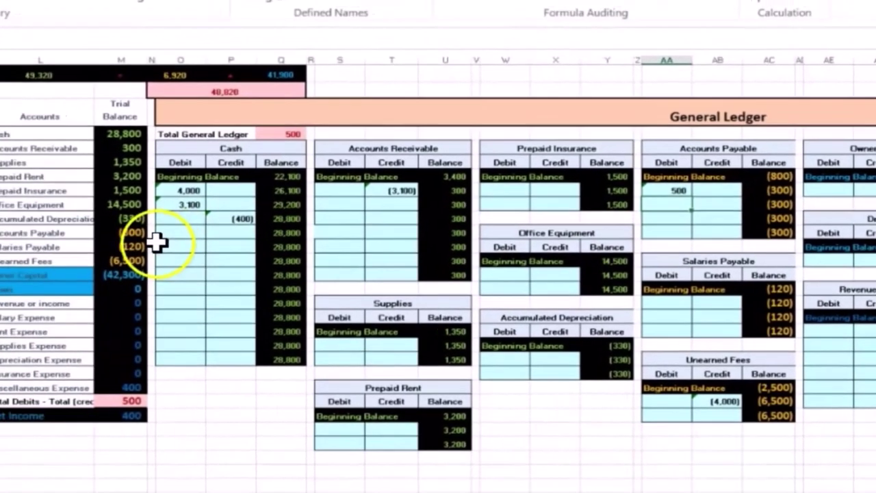
pyautogui.click(134, 232)
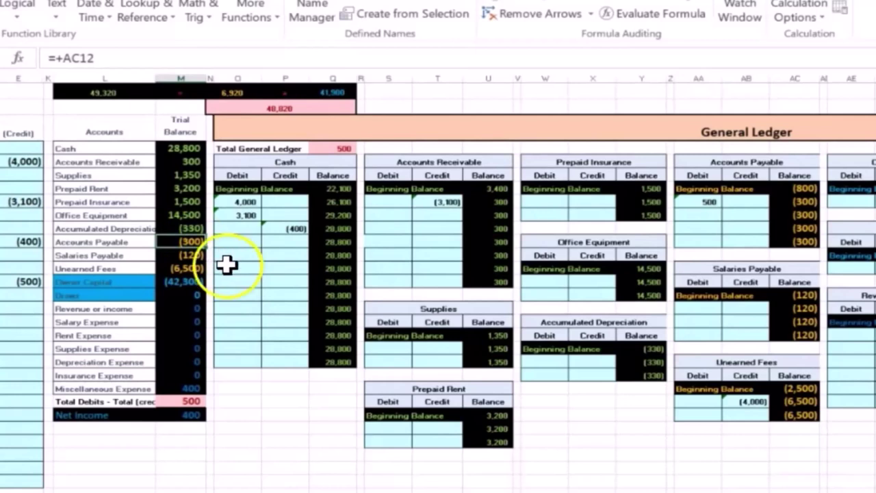
pyautogui.click(187, 162)
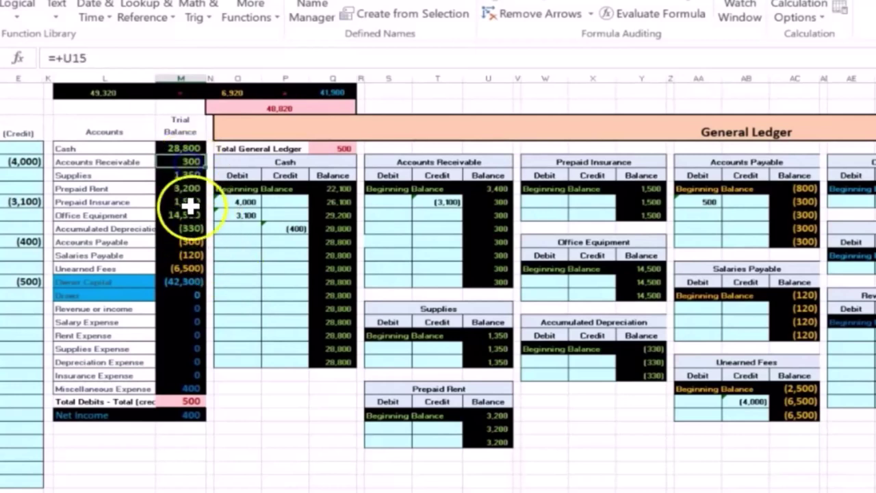
# - Check the Accounts Payable balance in the trial balance and post the 5/13 credit to the Cash ledger by entering =E15 in P12
pyautogui.click(186, 239)
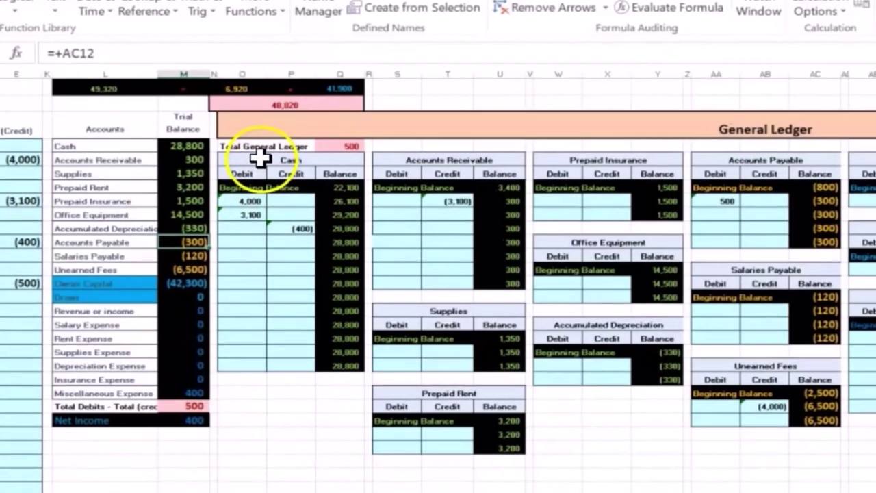
pyautogui.click(245, 161)
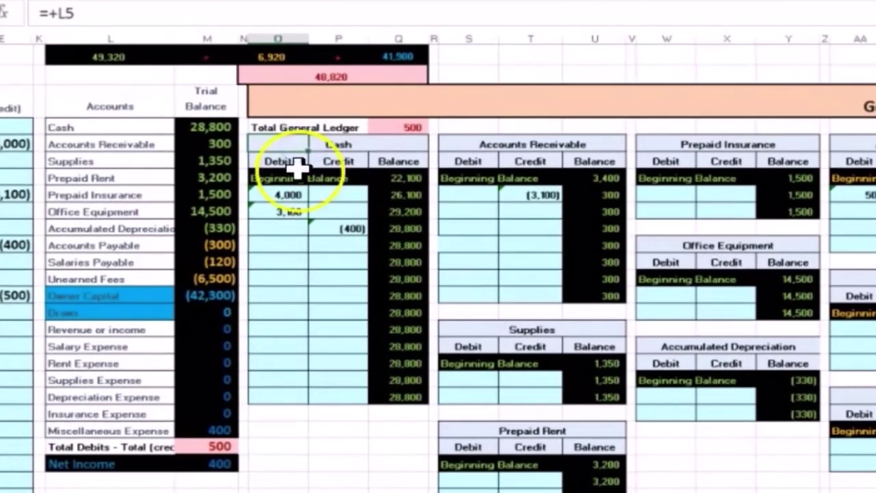
pyautogui.click(285, 244)
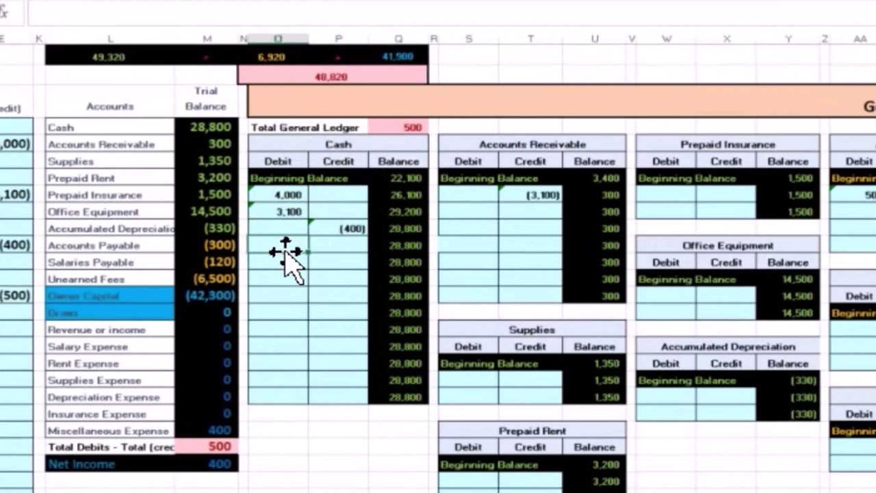
pyautogui.click(345, 241)
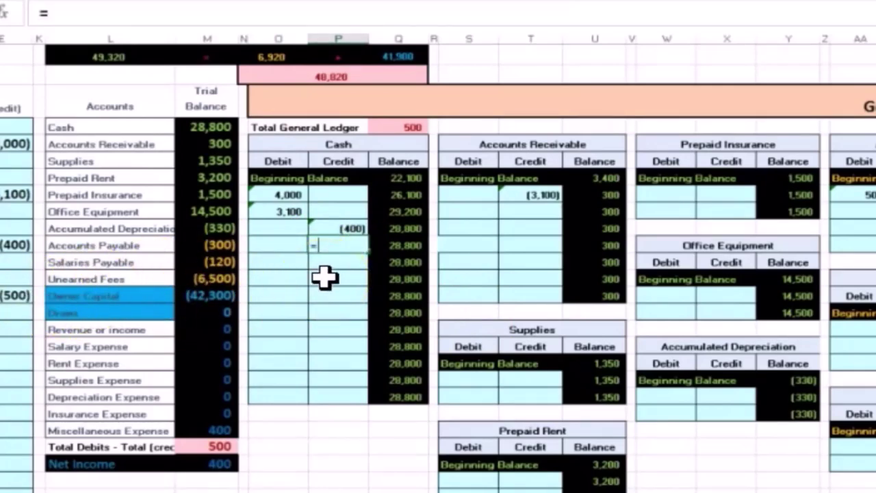
pyautogui.write('=')
pyautogui.click(15, 297)
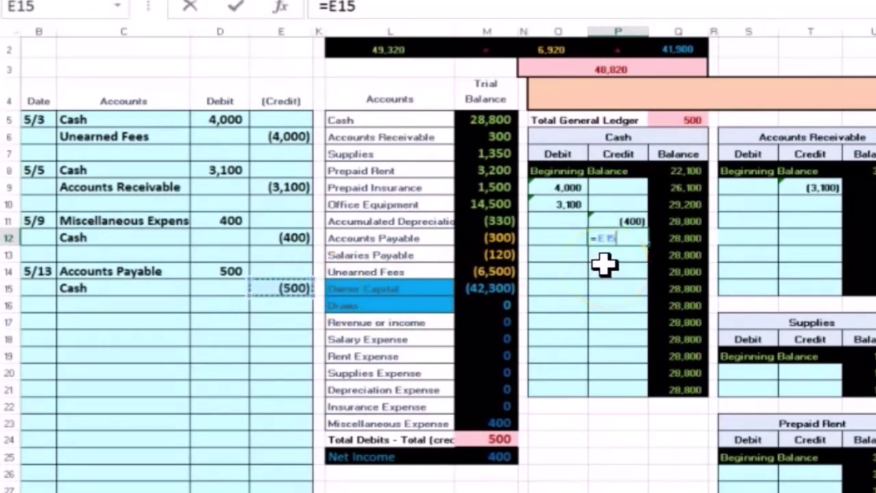
pyautogui.press('Return')
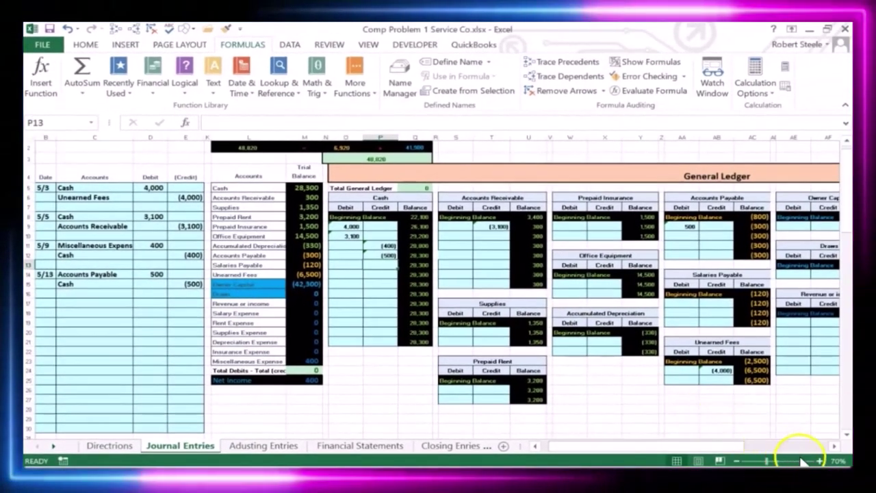
# - Zoom the sheet to 90% and enter the date 5/15 in B17 for the next journal entry
pyautogui.click(819, 461)
pyautogui.click(820, 461)
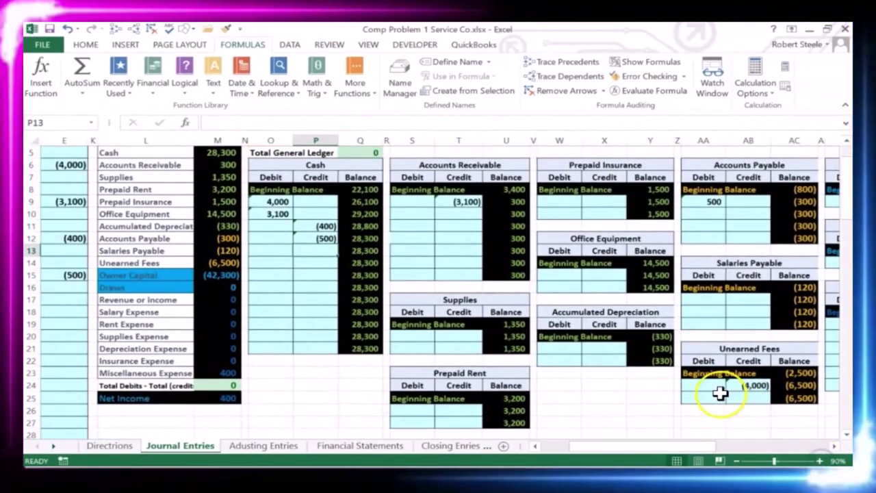
pyautogui.press('Home')
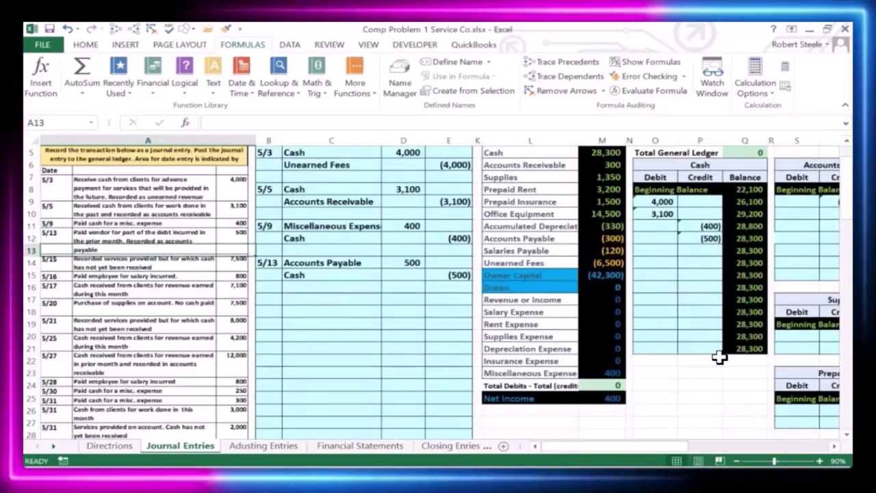
pyautogui.click(271, 298)
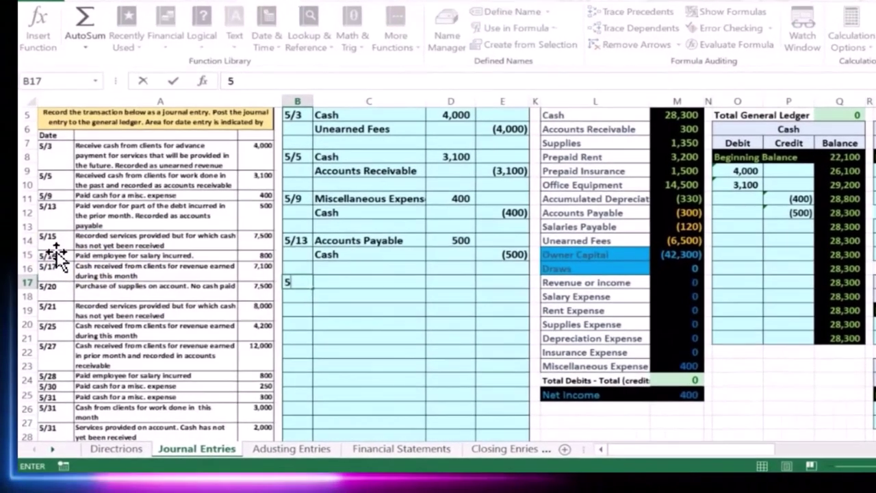
pyautogui.write('5/15')
pyautogui.press('Return')
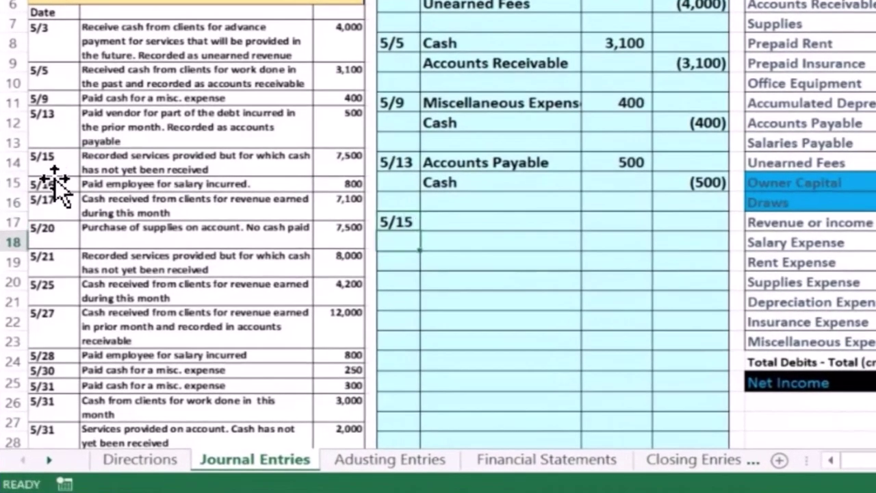
pyautogui.press('Up')
pyautogui.press('Right')
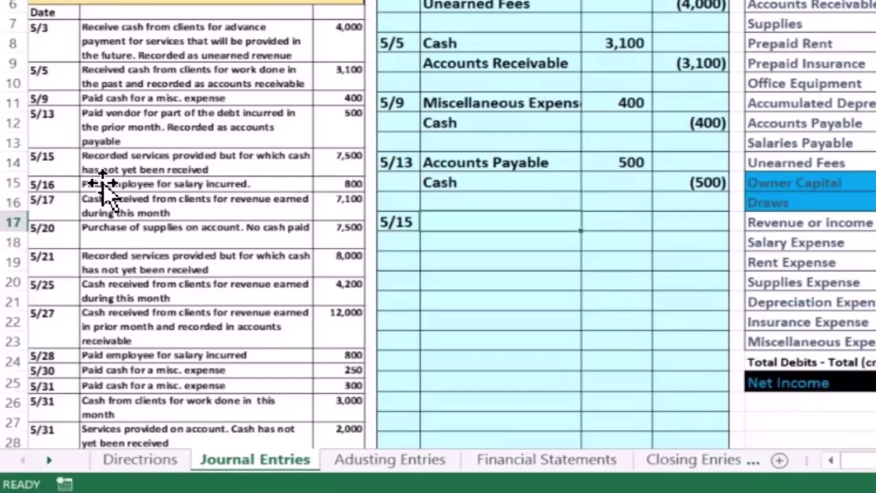
# - Review the Cash and Accounts Receivable lines in the trial balance and copy the Accounts Receivable name into C17 as values only
pyautogui.scroll(2, 103, 183)
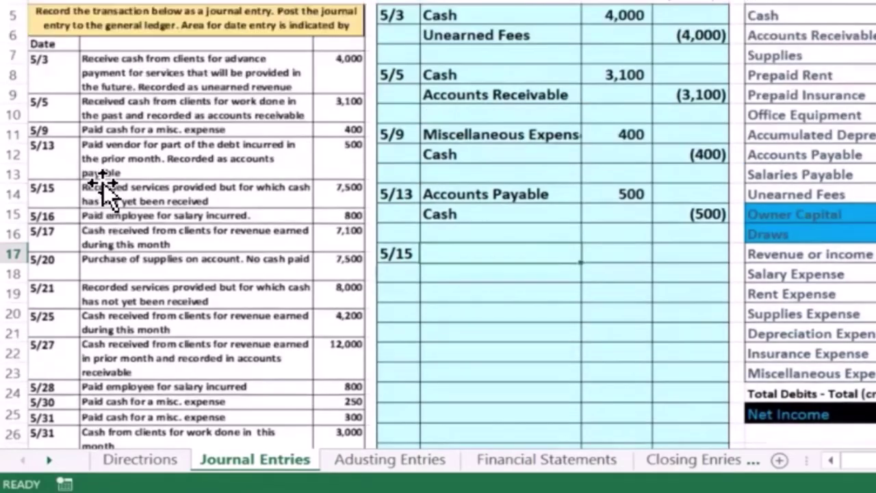
pyautogui.scroll(-2, 103, 183)
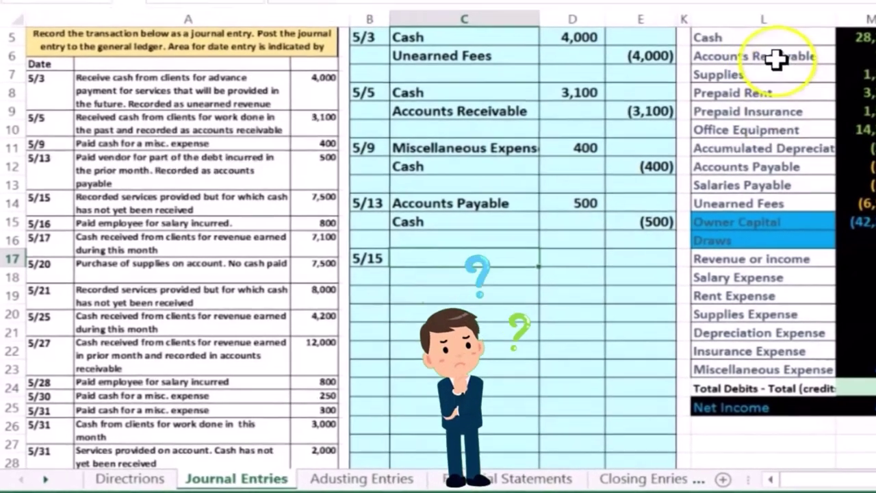
pyautogui.moveTo(728, 61); pyautogui.dragTo(821, 58)
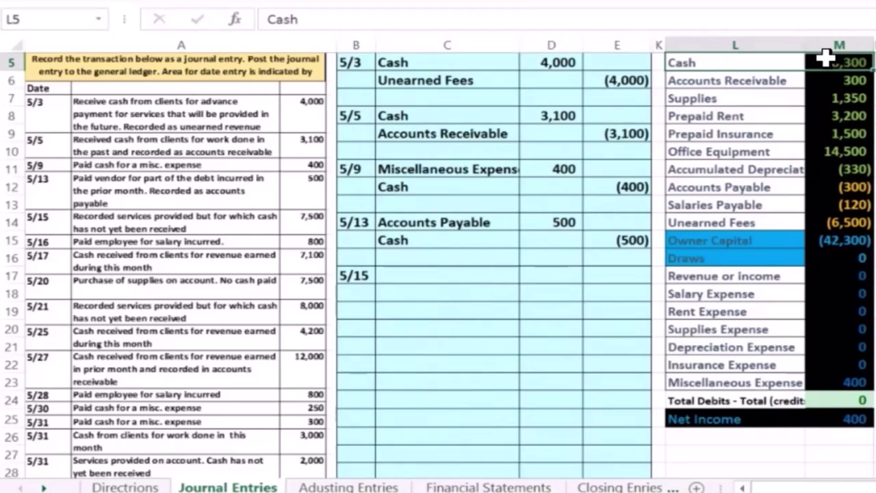
pyautogui.moveTo(740, 80); pyautogui.dragTo(801, 86)
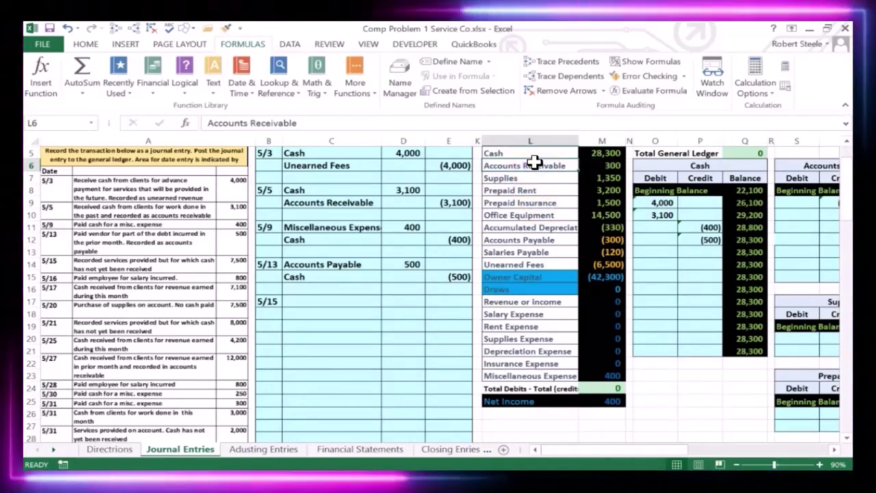
pyautogui.rightClick(534, 162)
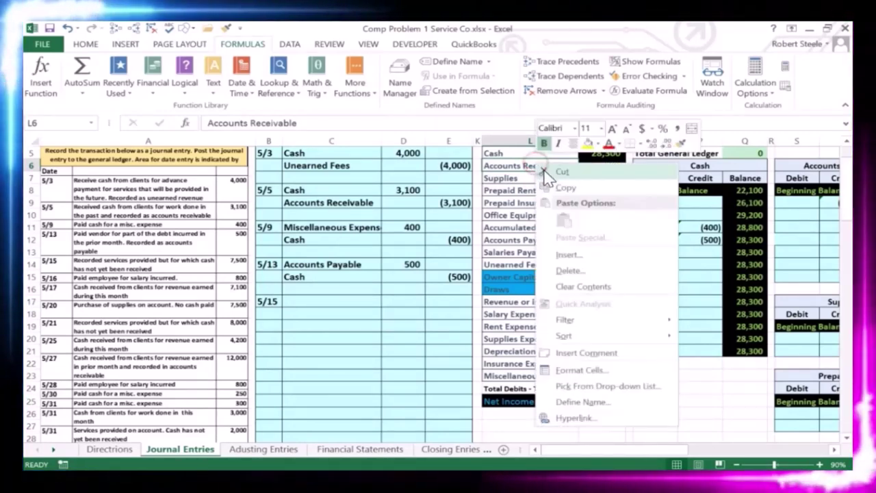
pyautogui.click(551, 190)
pyautogui.click(297, 303)
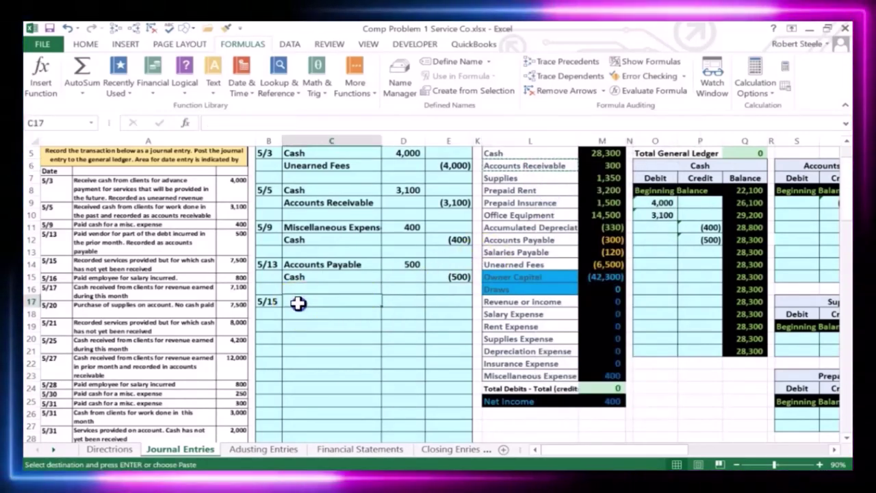
pyautogui.rightClick(304, 302)
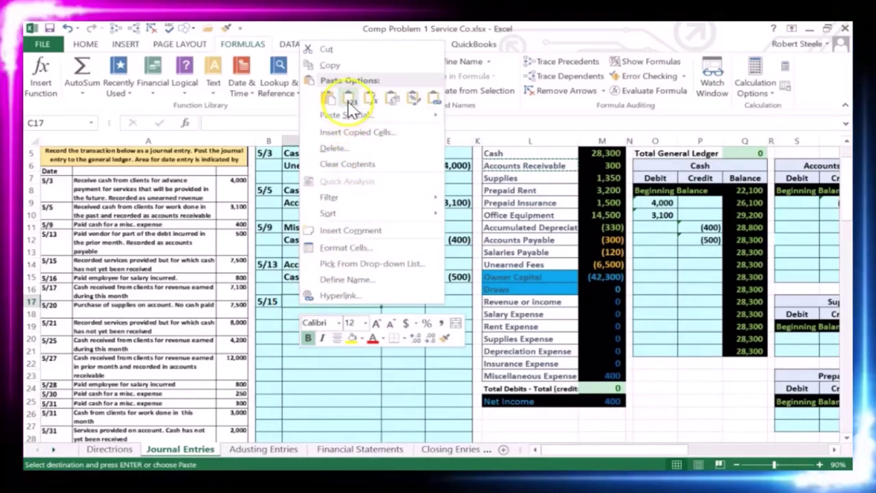
pyautogui.click(349, 99)
# - Enter the 5/15 amounts: 7500 as the Accounts Receivable debit in D17 and -7500 as the credit in E18
pyautogui.click(402, 297)
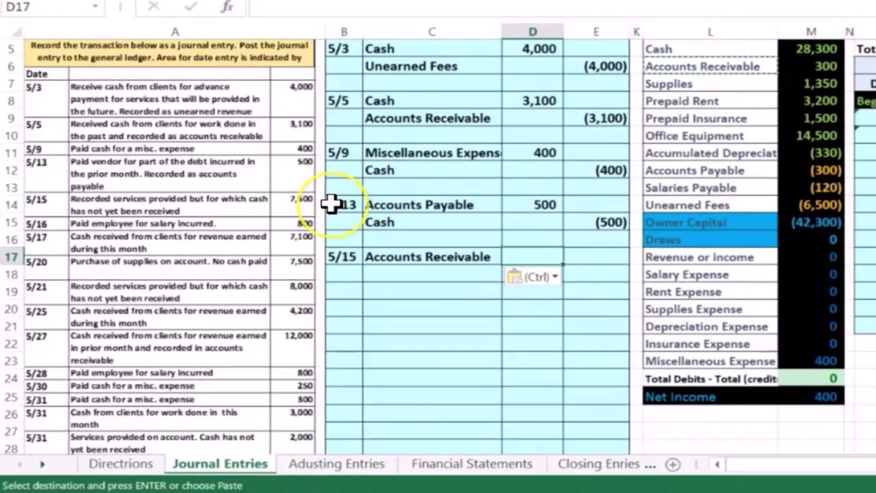
pyautogui.write('7500')
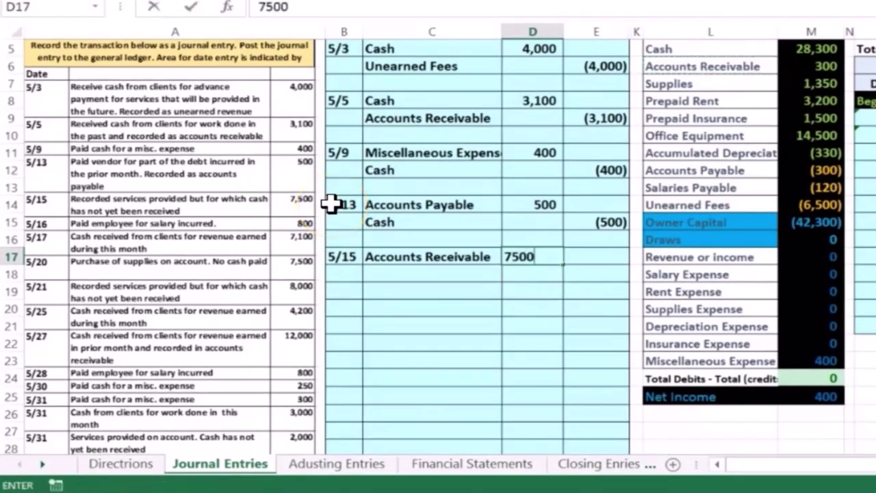
pyautogui.press('Return')
pyautogui.press('Right')
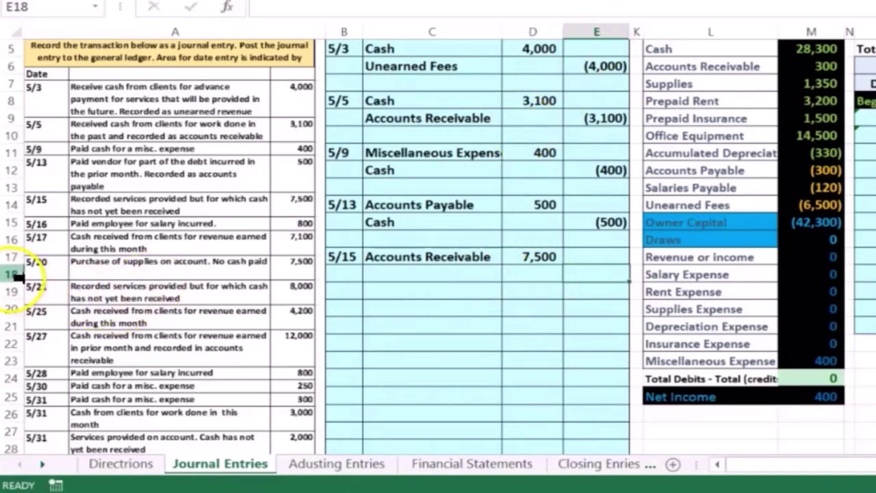
pyautogui.write('-7500')
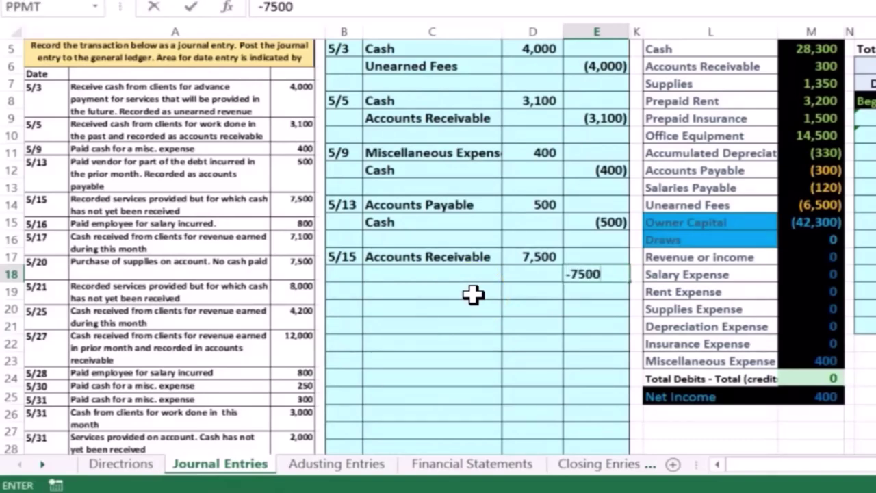
pyautogui.press('Return')
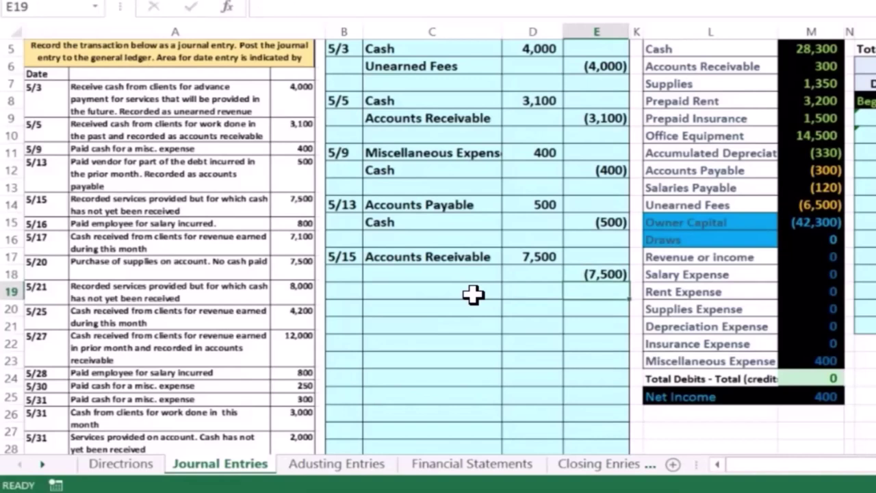
# - Check the Revenue or income balance in the trial balance and copy that account name into C18 as values only
pyautogui.click(466, 275)
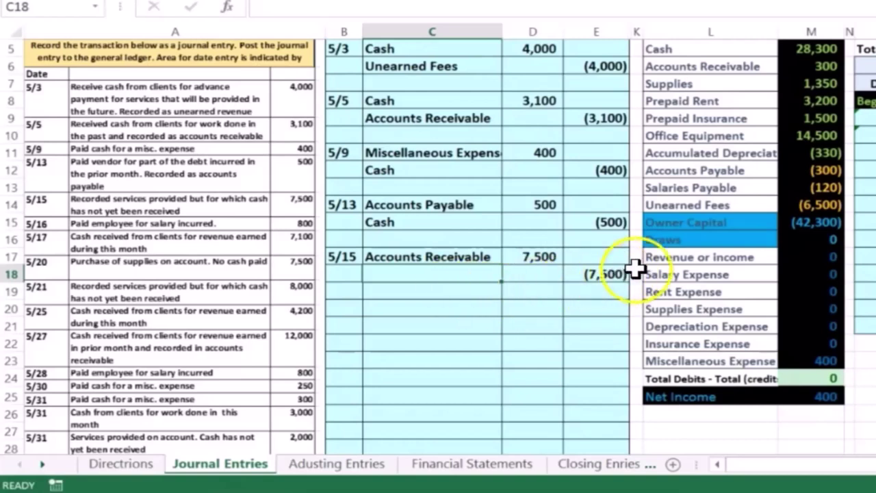
pyautogui.click(720, 258)
pyautogui.moveTo(780, 251); pyautogui.dragTo(782, 251)
pyautogui.hotkey('ctrl', 'c')
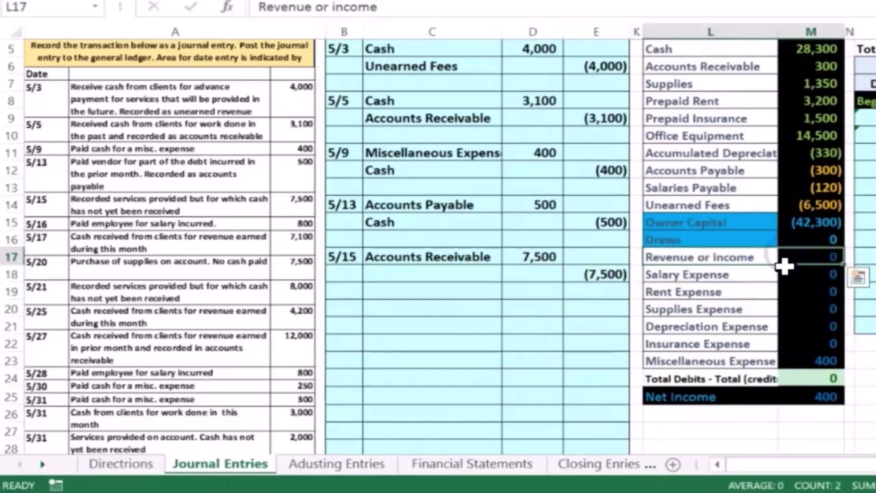
pyautogui.click(760, 283)
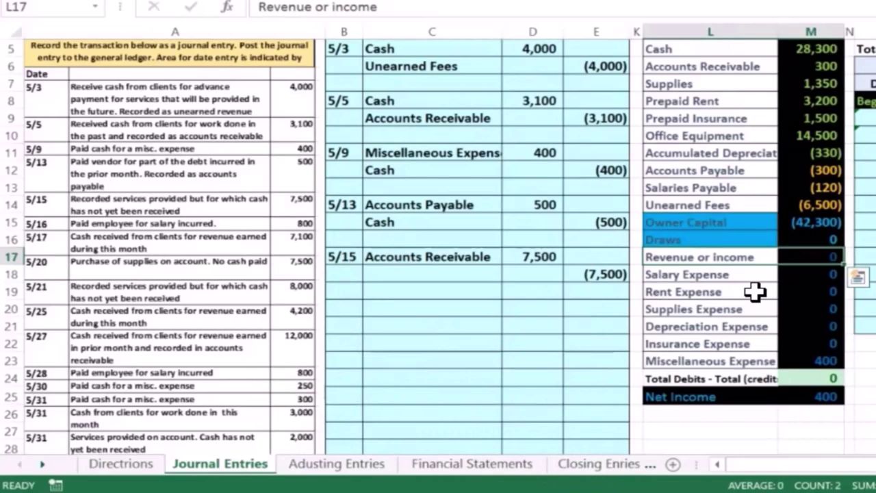
pyautogui.click(713, 254)
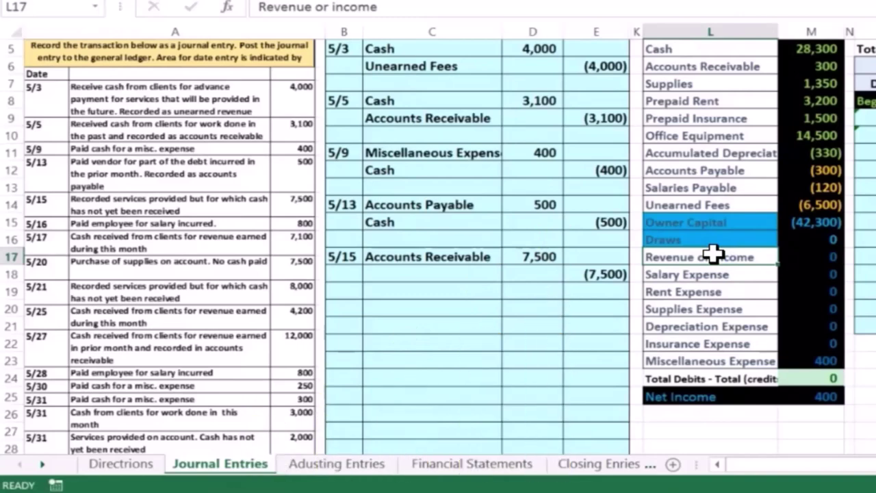
pyautogui.click(695, 391)
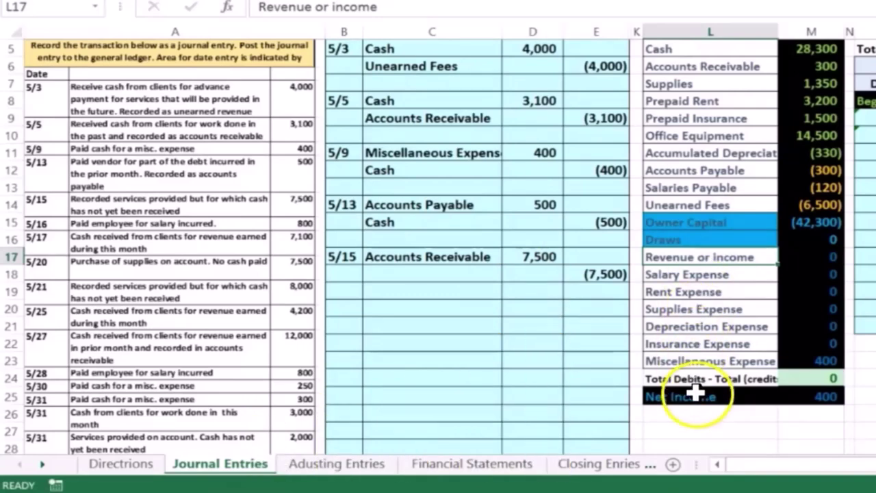
pyautogui.rightClick(694, 255)
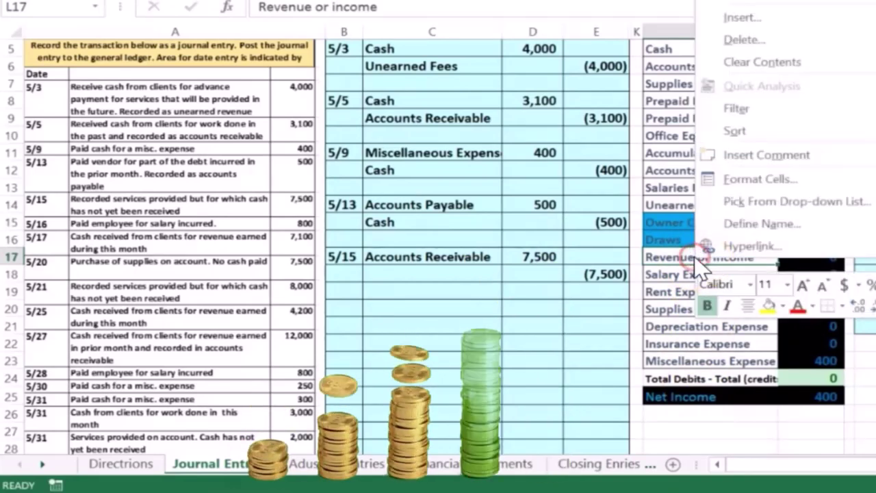
pyautogui.click(753, 3)
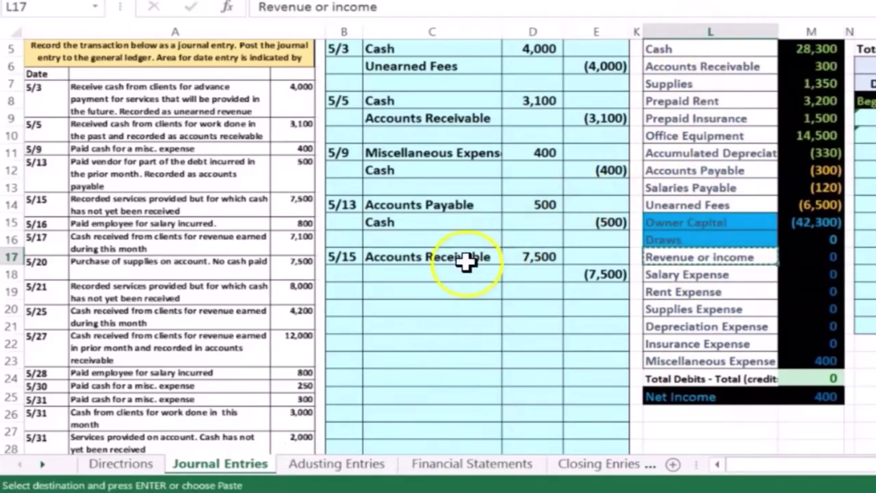
pyautogui.click(441, 271)
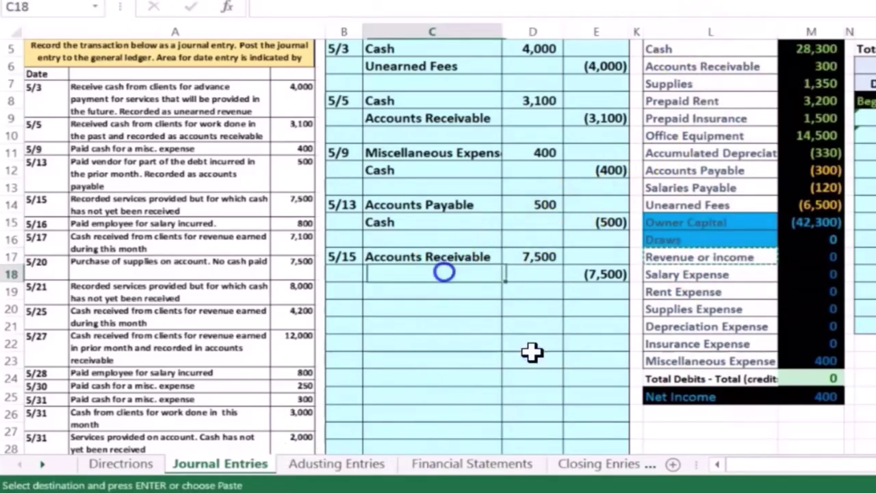
pyautogui.rightClick(443, 270)
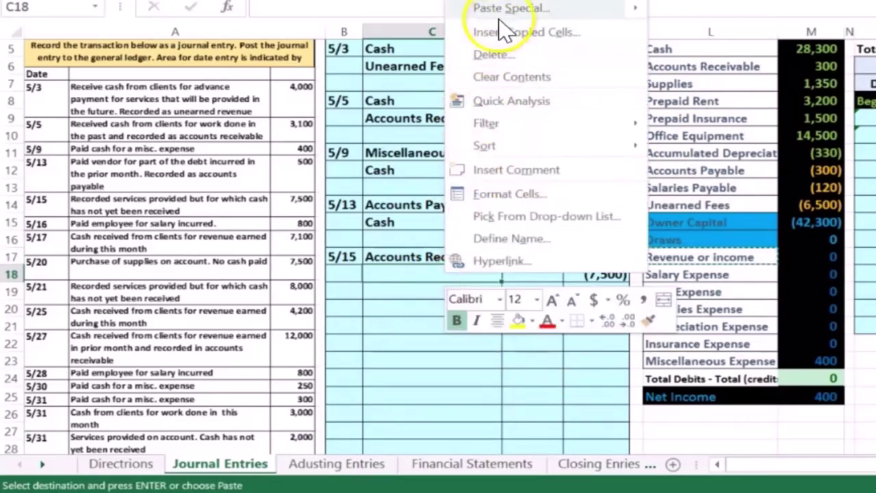
pyautogui.click(518, 8)
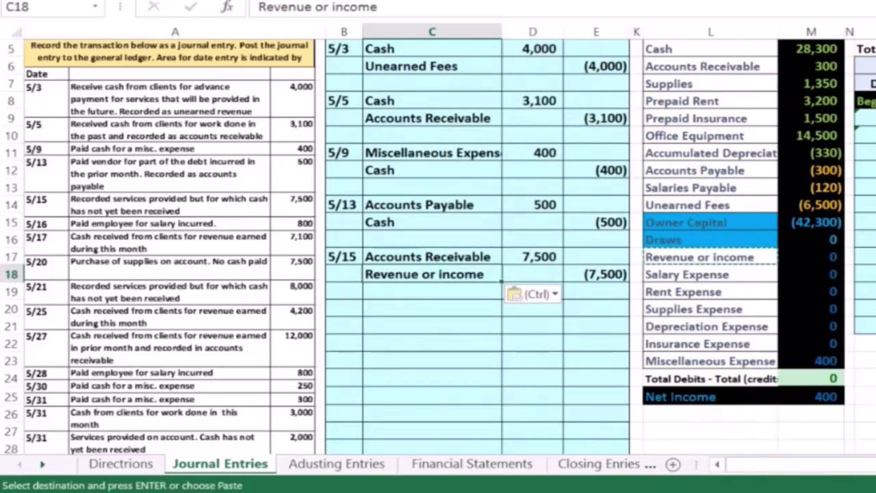
pyautogui.hscroll(2, 452, 247)
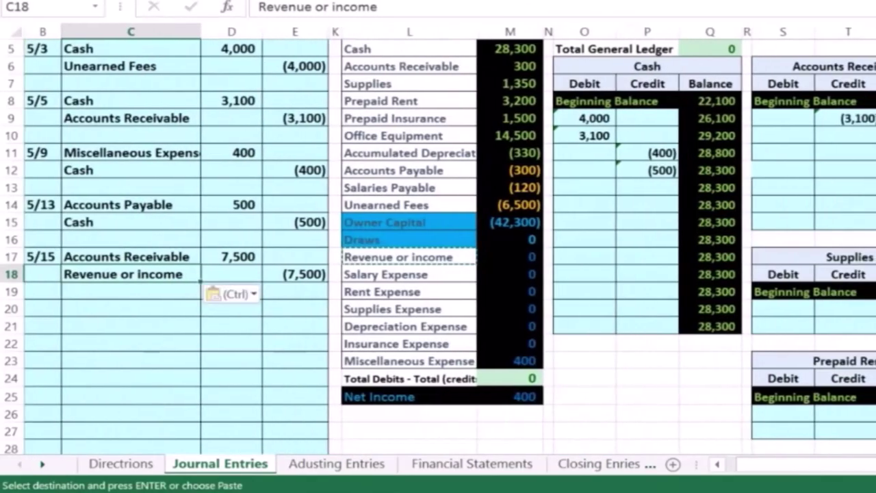
pyautogui.scroll(-1, 438, 246)
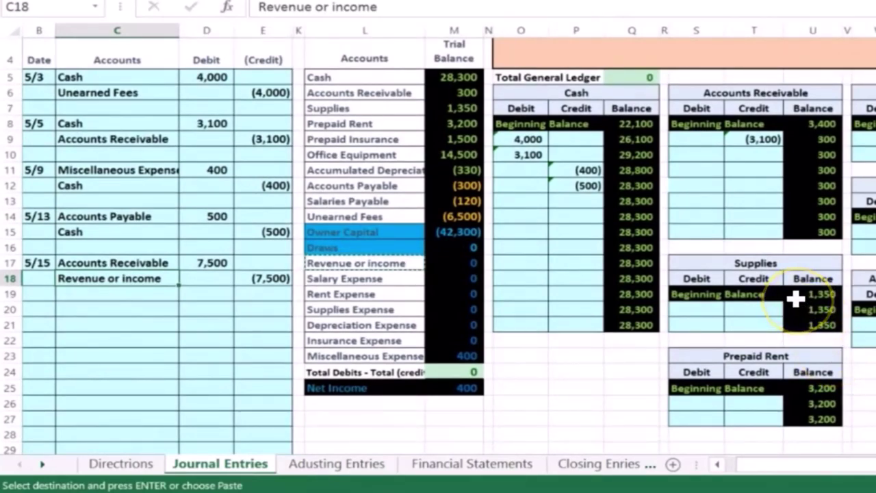
# - Post the 5/15 debit to the Accounts Receivable ledger by linking S10 to the journal amount in D17
pyautogui.click(699, 152)
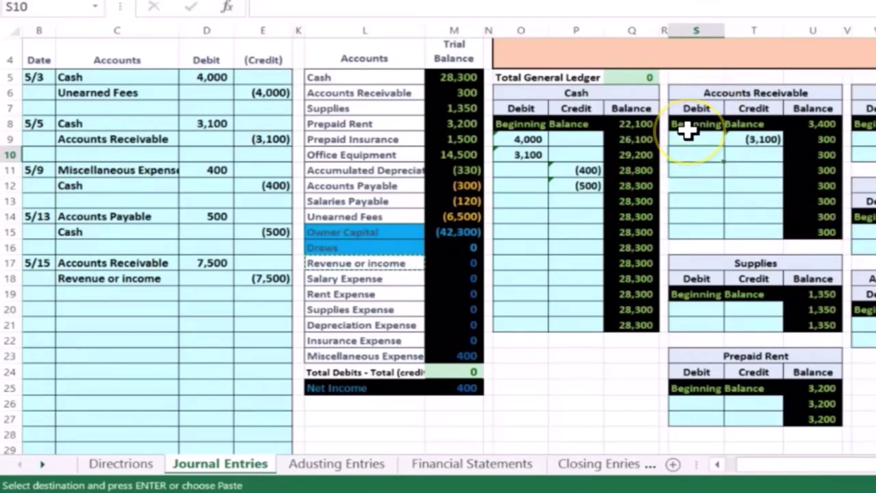
pyautogui.write('=')
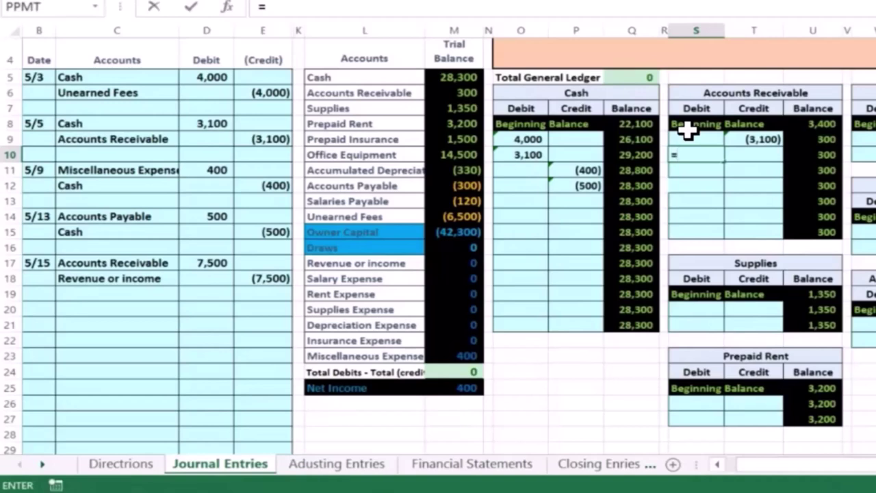
pyautogui.click(206, 260)
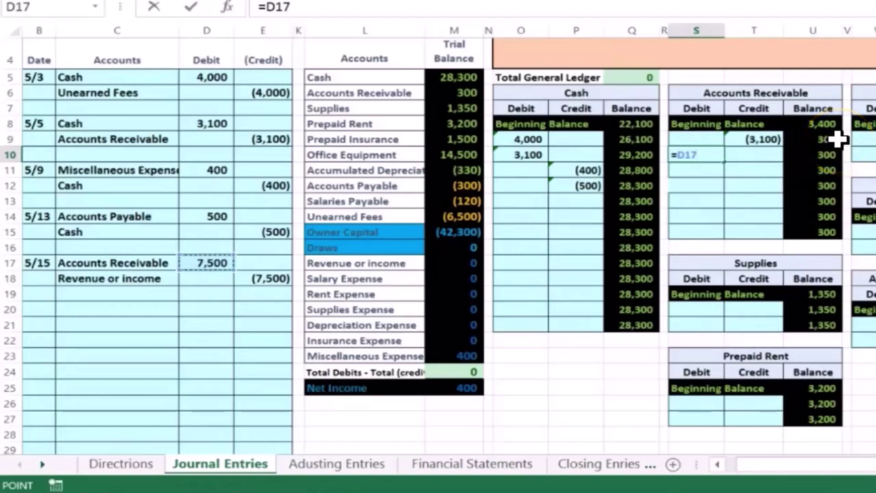
pyautogui.press('Return')
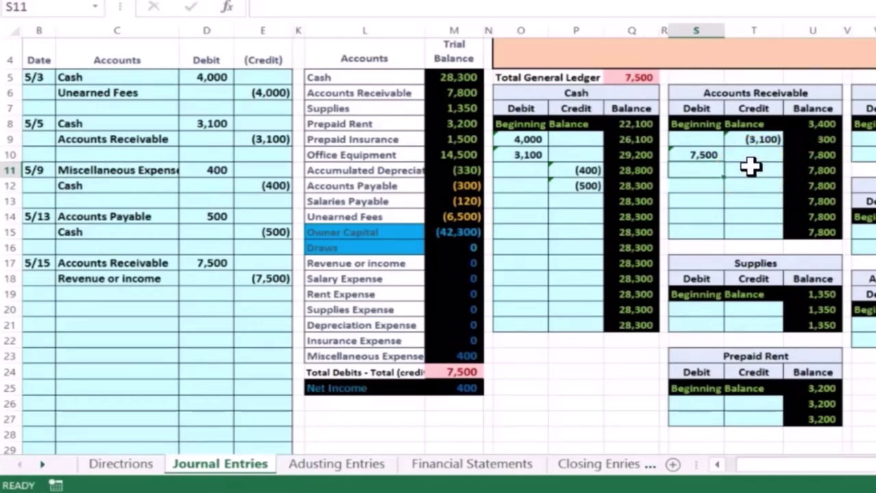
# - Post the 5/15 credit to the Revenue or income ledger by linking AF19 to the journal amount in E18
pyautogui.press('Right')
pyautogui.press('Right')
pyautogui.press('Right')
pyautogui.press('Right')
pyautogui.press('Right')
pyautogui.press('Right')
pyautogui.press('Right')
pyautogui.press('Right')
pyautogui.press('Right')
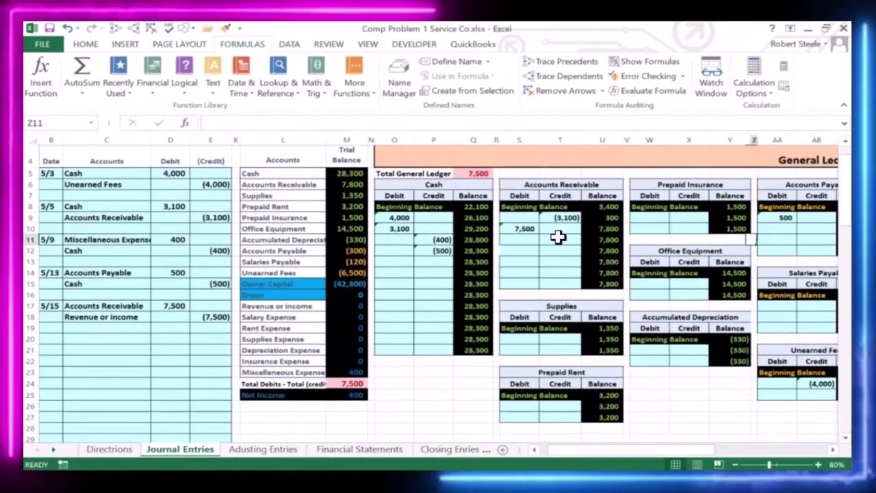
pyautogui.press('Right')
pyautogui.press('Right')
pyautogui.press('Right')
pyautogui.press('Right')
pyautogui.press('Right')
pyautogui.press('Down')
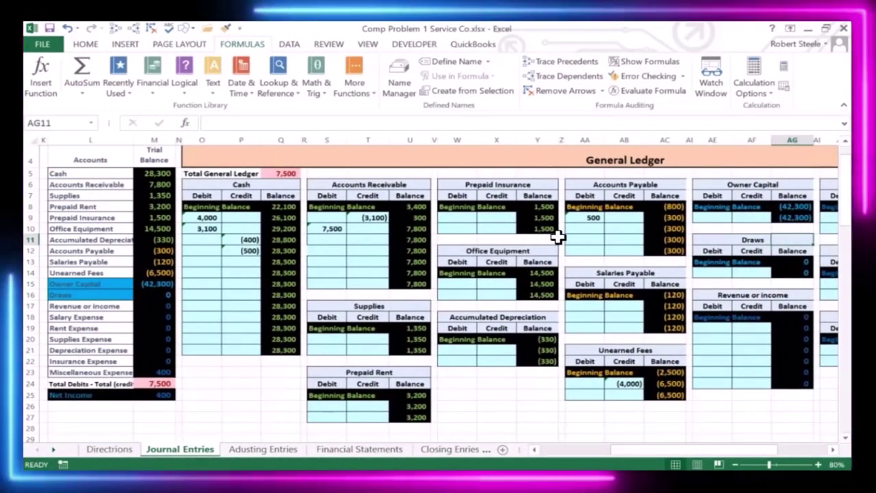
pyautogui.press('Down')
pyautogui.press('Down')
pyautogui.press('Down')
pyautogui.press('Down')
pyautogui.press('Down')
pyautogui.press('Down')
pyautogui.press('Down')
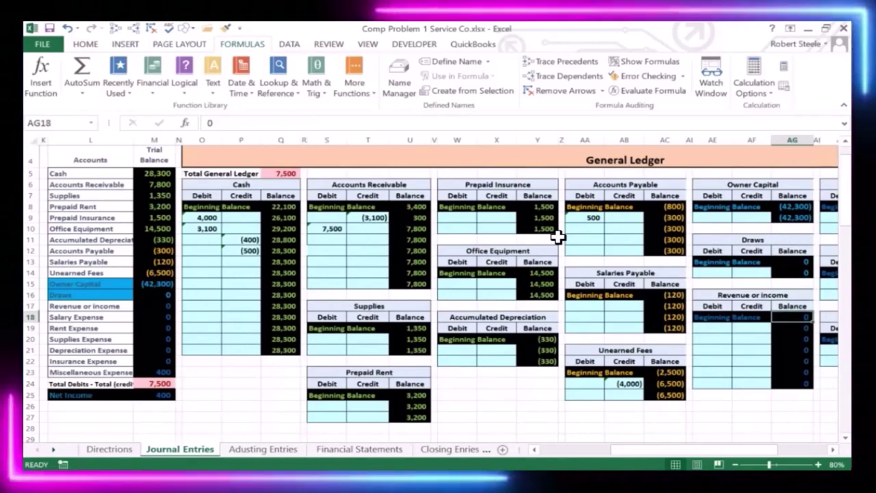
pyautogui.press('Left')
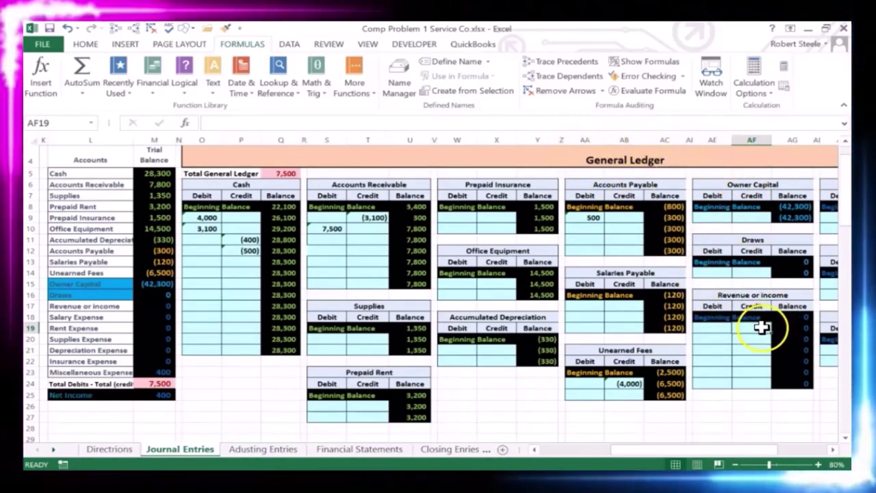
pyautogui.write('=')
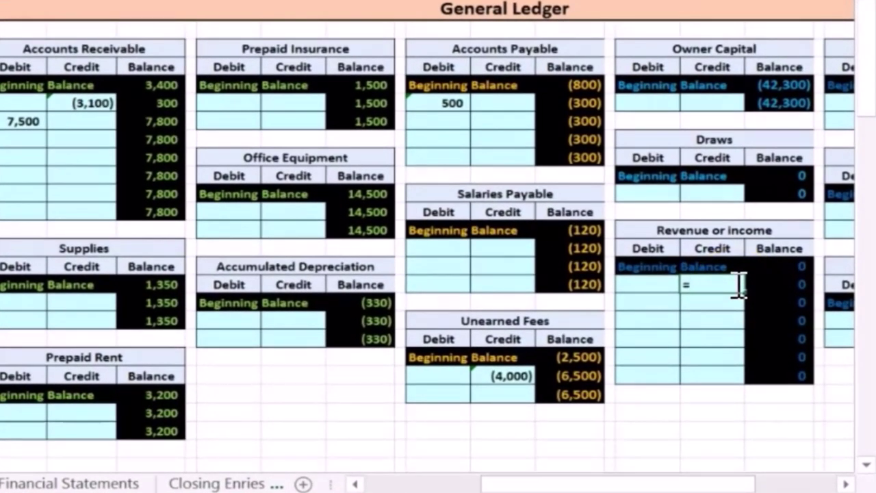
pyautogui.press('Left')
pyautogui.press('Left')
pyautogui.press('Left')
pyautogui.press('Left')
pyautogui.press('Left')
pyautogui.press('Left')
pyautogui.press('Left')
pyautogui.press('Left')
pyautogui.press('Left')
pyautogui.press('Left')
pyautogui.press('Left')
pyautogui.press('Left')
pyautogui.press('Left')
pyautogui.press('Left')
pyautogui.press('Left')
pyautogui.press('Left')
pyautogui.press('Left')
pyautogui.press('Left')
pyautogui.press('Left')
pyautogui.press('Left')
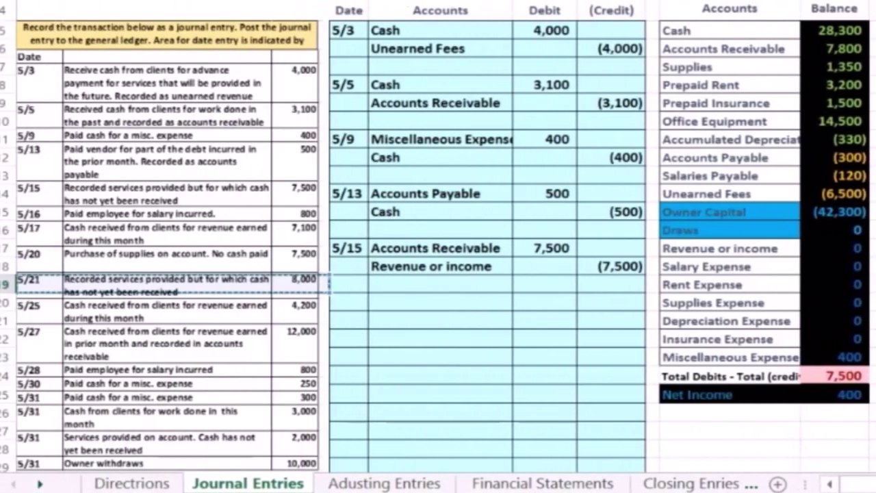
pyautogui.press('Left')
pyautogui.press('Left')
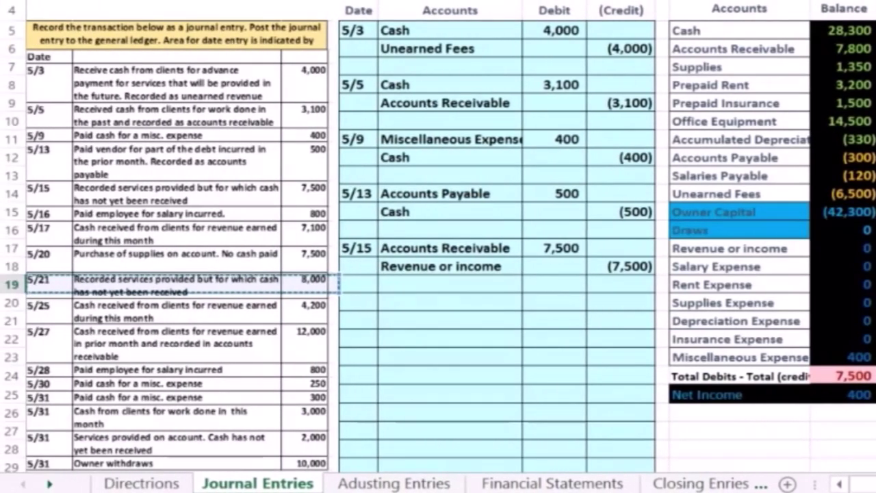
pyautogui.press('Right')
pyautogui.press('Right')
pyautogui.press('Right')
pyautogui.press('Right')
pyautogui.press('Up')
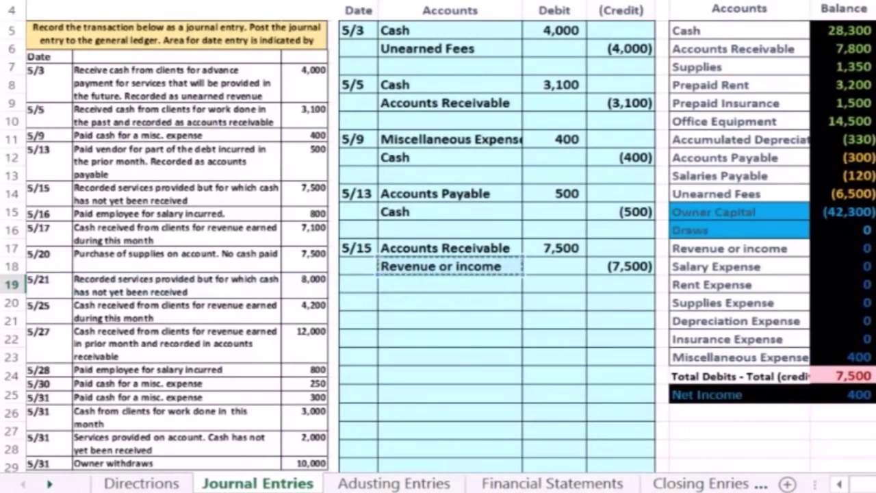
pyautogui.press('Right')
pyautogui.press('Right')
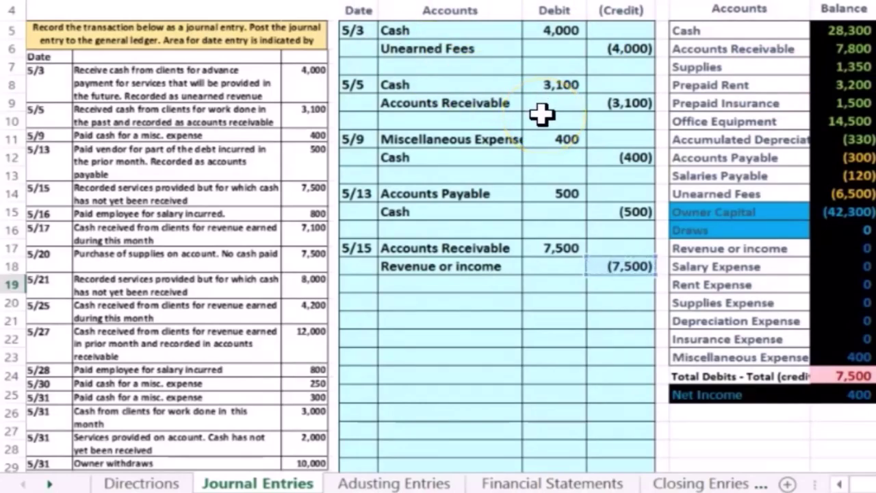
pyautogui.hscroll(6, 541, 115)
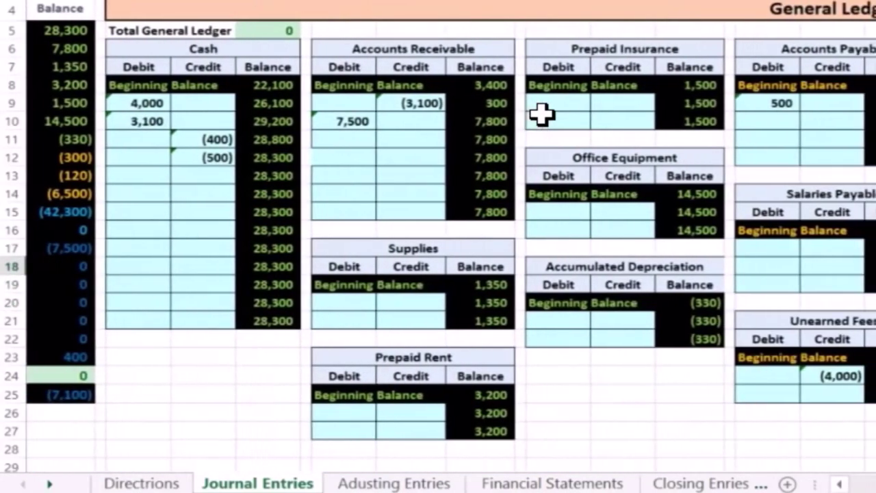
pyautogui.press('Return')
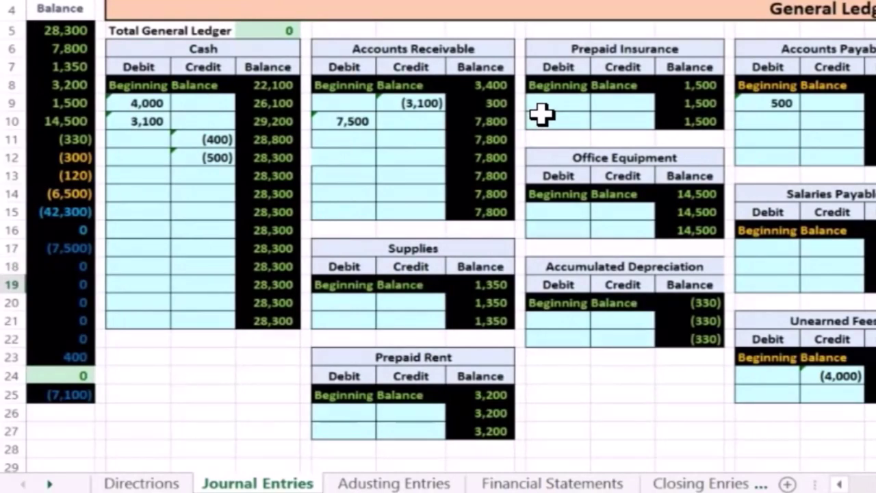
# - Check the Revenue or income balance in M17 of the trial balance
pyautogui.press('Left')
pyautogui.press('Left')
pyautogui.press('Left')
pyautogui.press('Left')
pyautogui.press('Left')
pyautogui.press('Left')
pyautogui.press('Left')
pyautogui.press('Left')
pyautogui.press('Left')
pyautogui.press('Left')
pyautogui.press('Left')
pyautogui.press('Left')
pyautogui.press('Left')
pyautogui.press('Left')
pyautogui.press('Left')
pyautogui.press('Left')
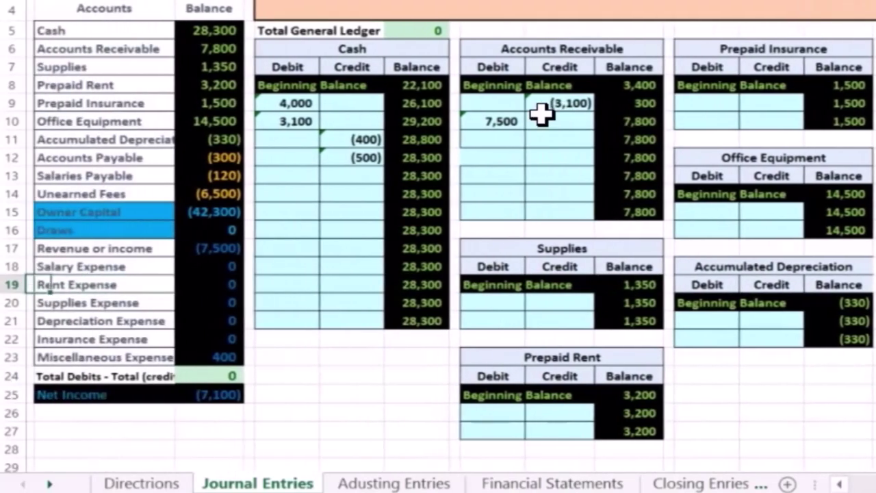
pyautogui.press('Up')
pyautogui.press('Up')
pyautogui.press('Right')
pyautogui.press('Right')
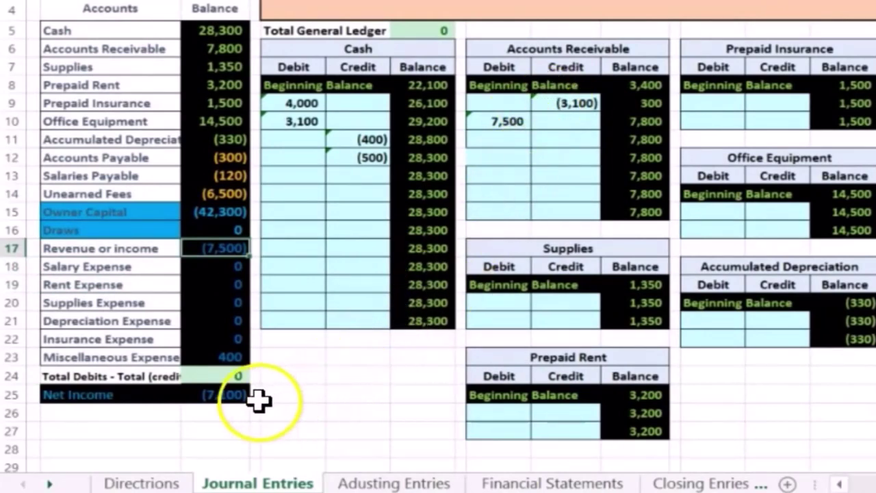
# - Inspect the Net Income formula in M25 and the revenue and expense balances in M17:M23
pyautogui.doubleClick(229, 394)
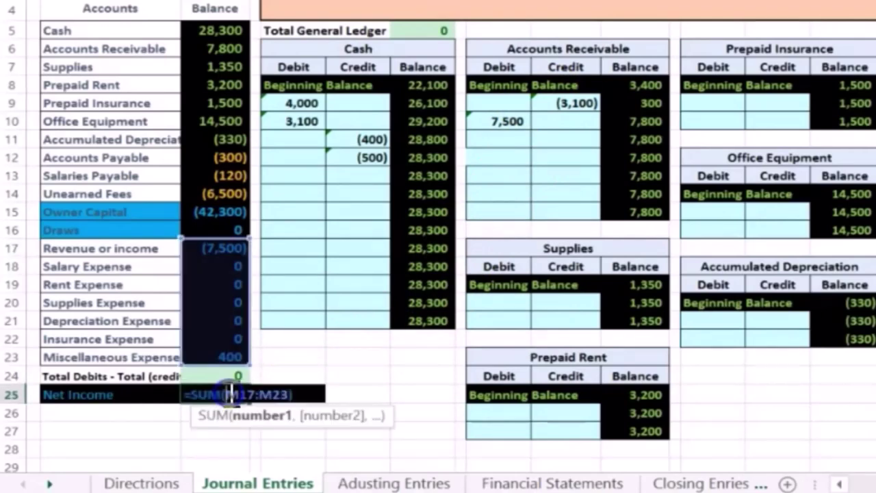
pyautogui.press('Return')
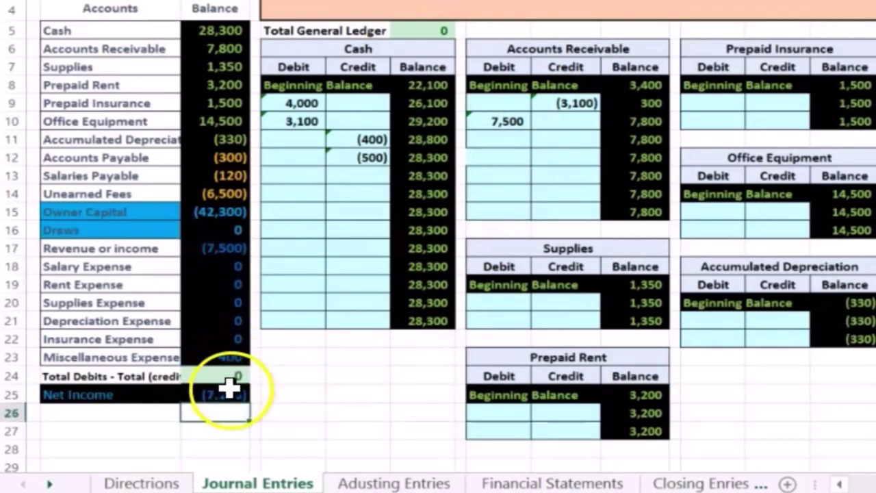
pyautogui.click(229, 397)
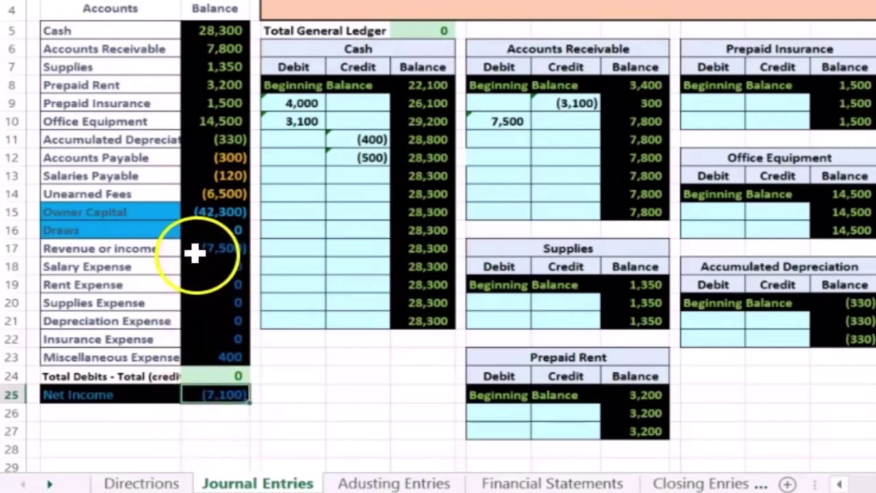
pyautogui.moveTo(193, 250); pyautogui.dragTo(186, 358)
pyautogui.click(194, 429)
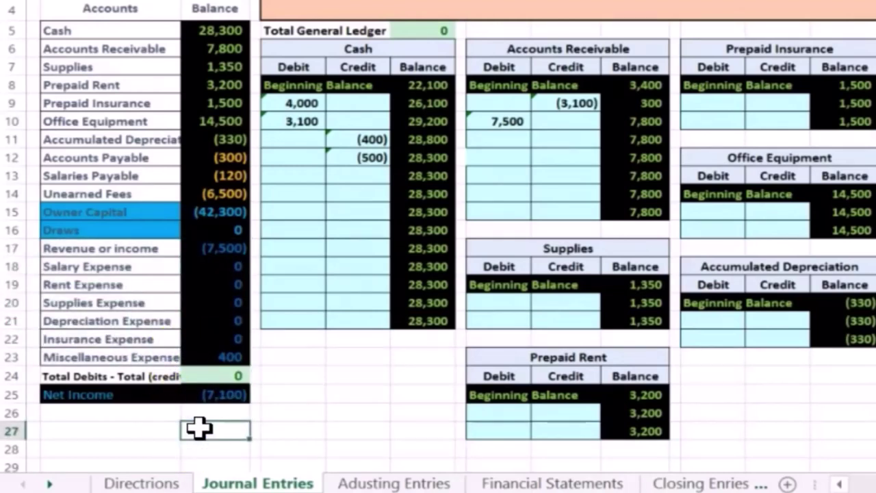
# - Zoom the sheet to 100% and enter the date 5/17 in B20 for the next journal entry
pyautogui.press('Left')
pyautogui.press('Left')
pyautogui.press('Left')
pyautogui.press('Left')
pyautogui.press('Left')
pyautogui.press('Left')
pyautogui.press('Left')
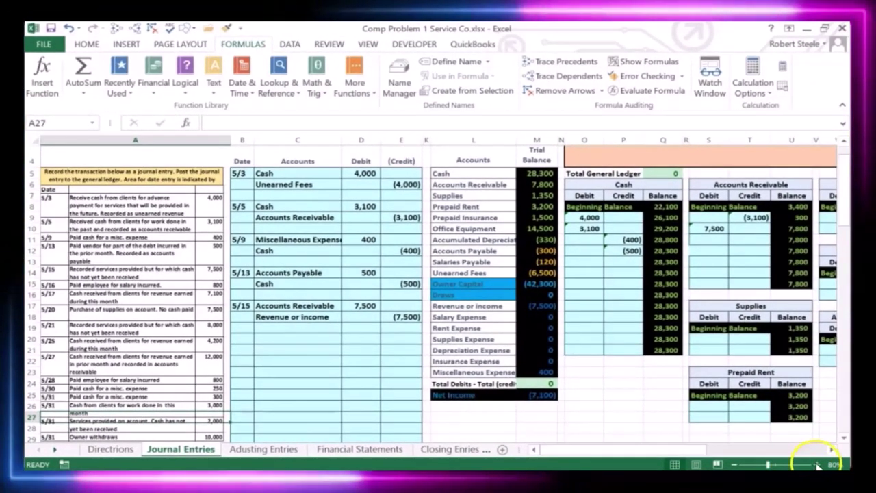
pyautogui.click(817, 465)
pyautogui.click(817, 465)
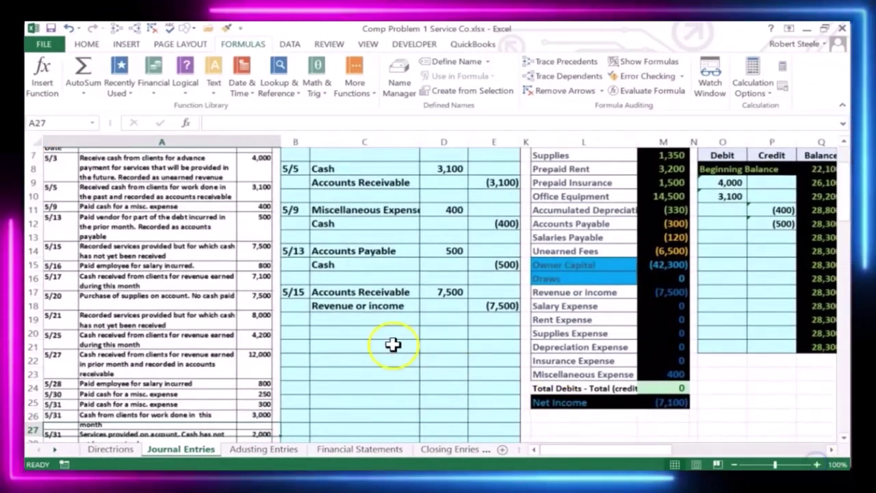
pyautogui.click(296, 335)
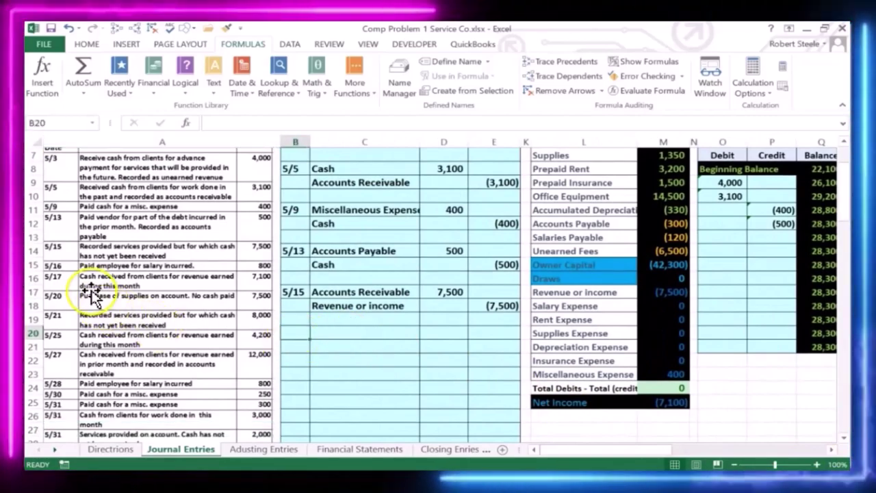
pyautogui.write('5/17')
pyautogui.press('Return')
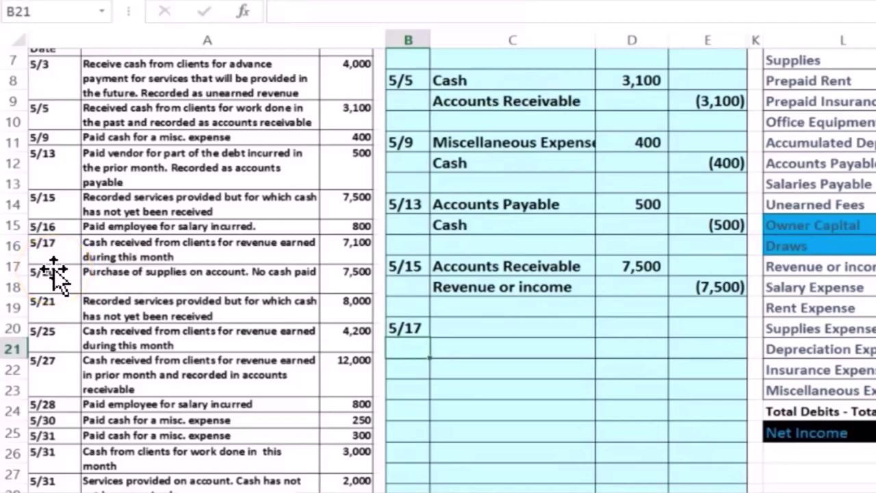
# - Review the Cash line in the trial balance, copy the Cash name into C20 as values only, and select debit cell D20
pyautogui.click(470, 330)
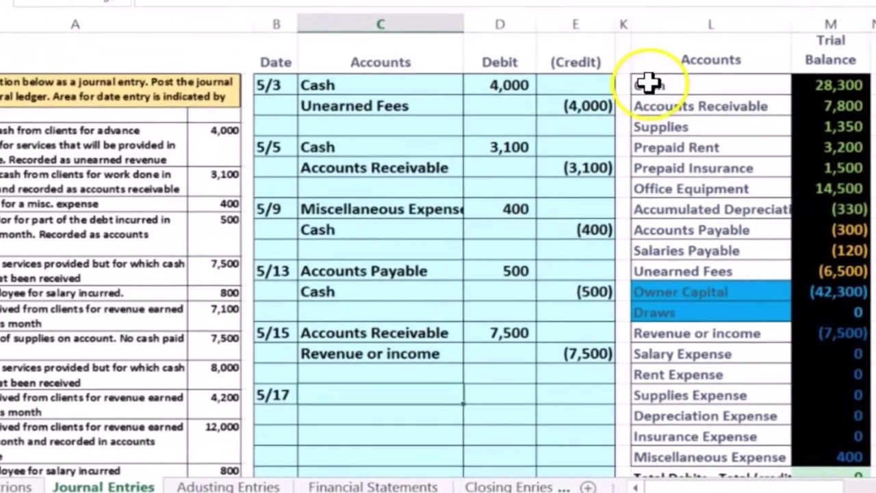
pyautogui.click(648, 83)
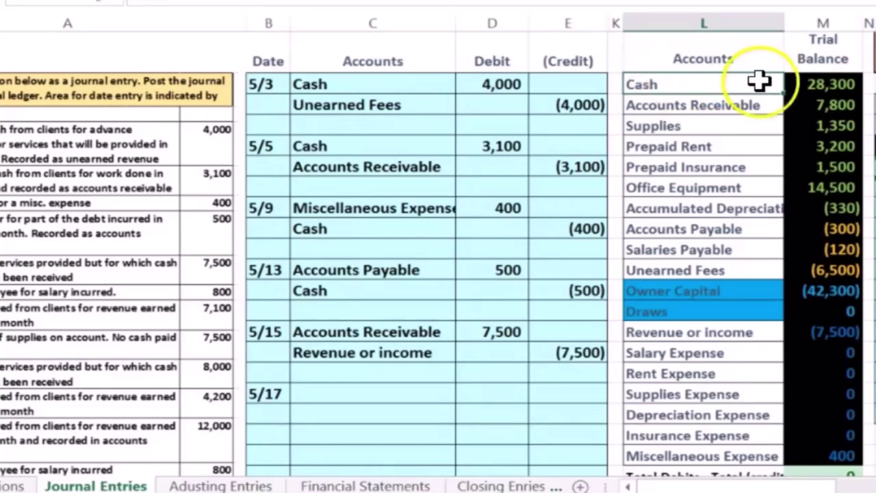
pyautogui.click(797, 83)
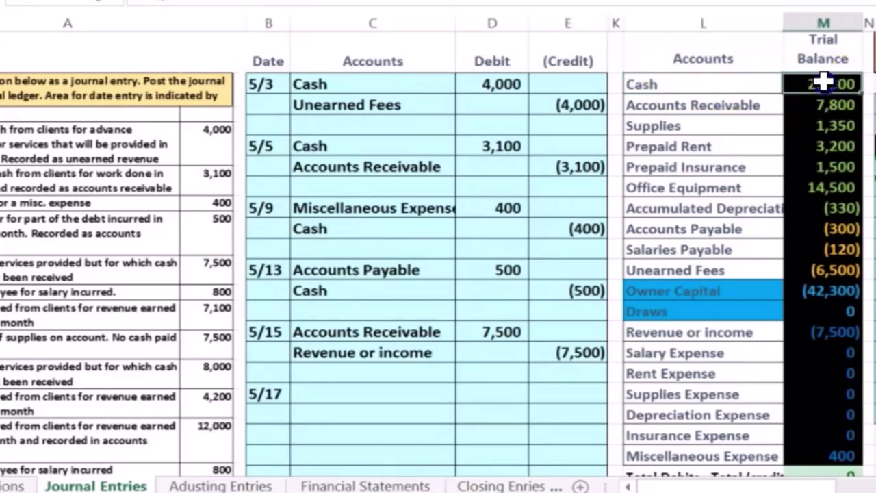
pyautogui.click(702, 83)
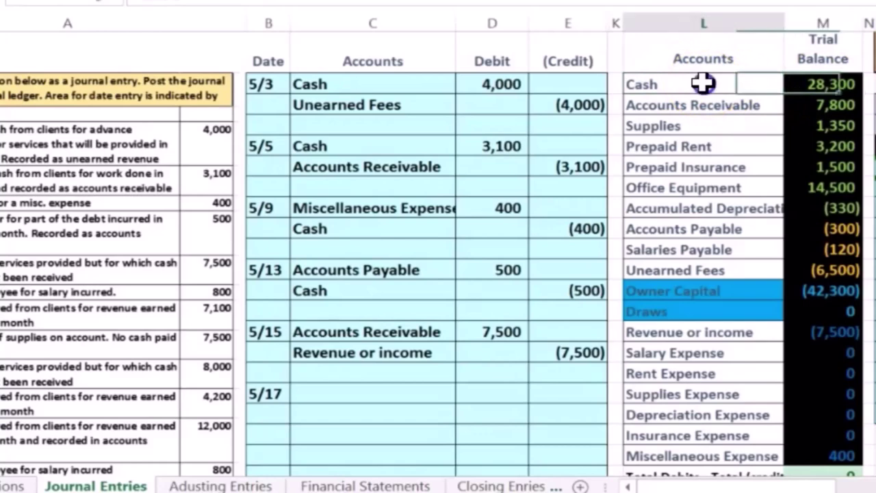
pyautogui.rightClick(640, 84)
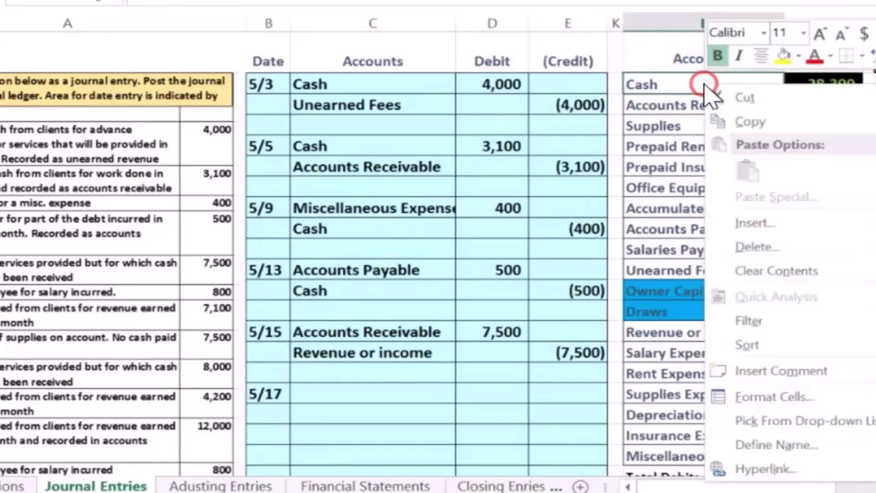
pyautogui.click(730, 120)
pyautogui.click(665, 290)
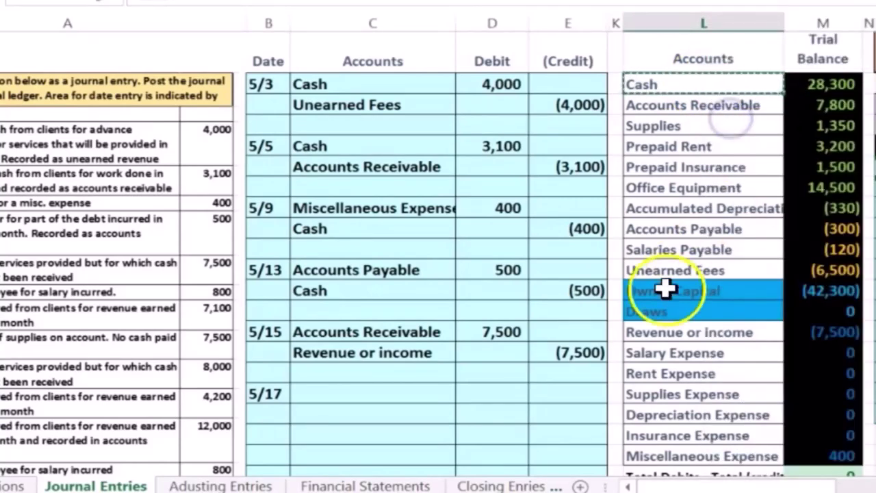
pyautogui.click(323, 393)
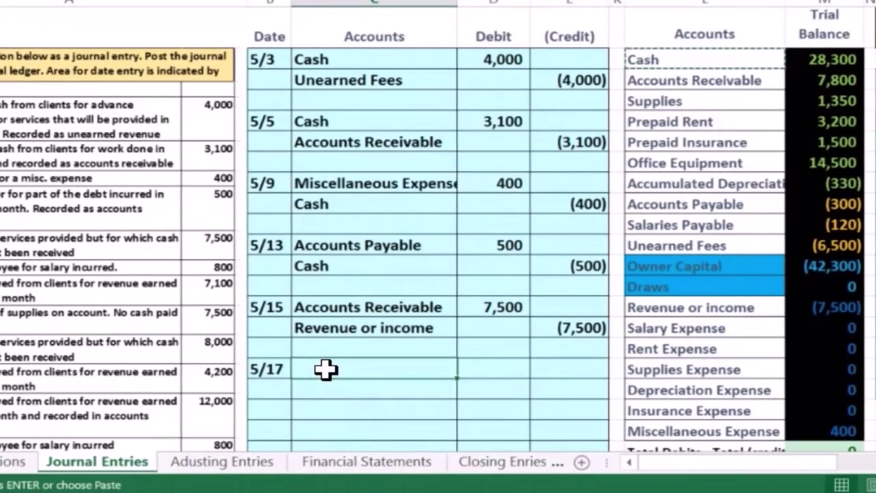
pyautogui.rightClick(326, 370)
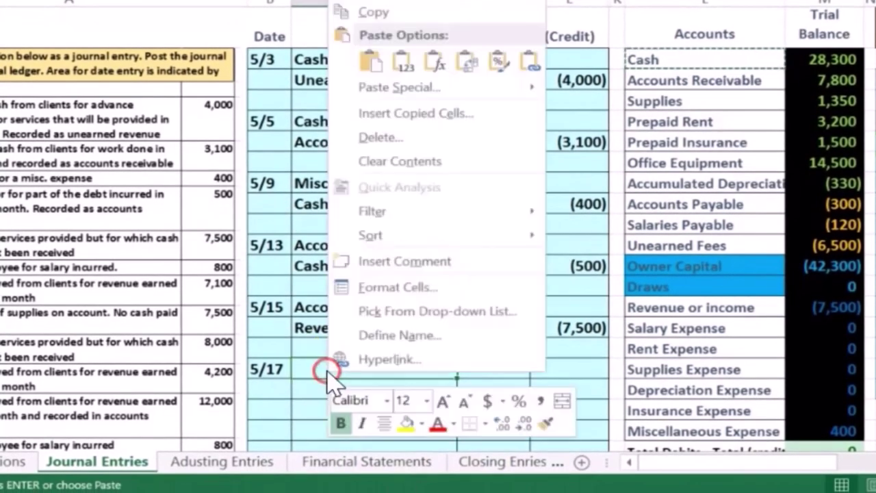
pyautogui.click(397, 63)
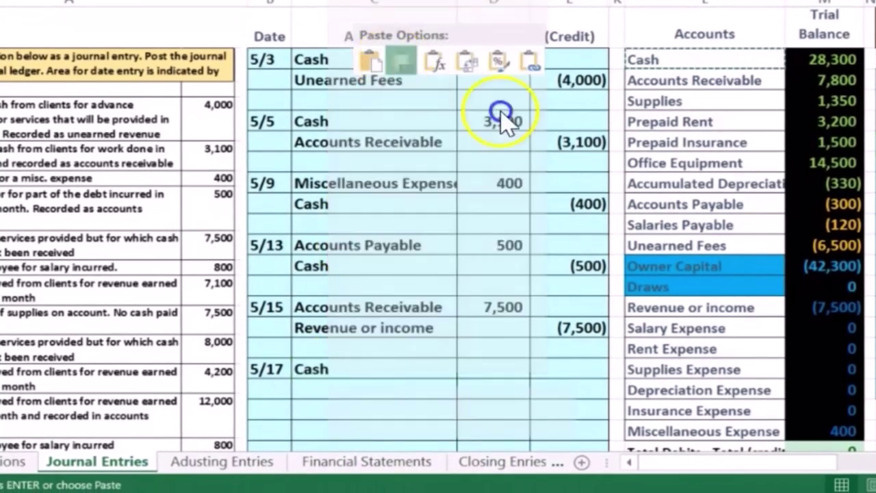
pyautogui.click(488, 361)
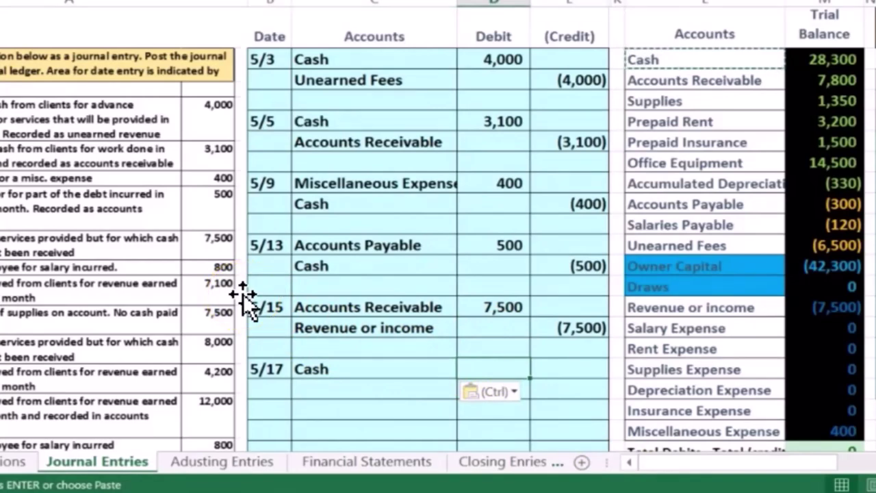
# - Enter a 7,100 debit for Cash in D20 and a -7100 credit in E21 for the 5/17 journal entry
pyautogui.write('7,100')
pyautogui.press('Return')
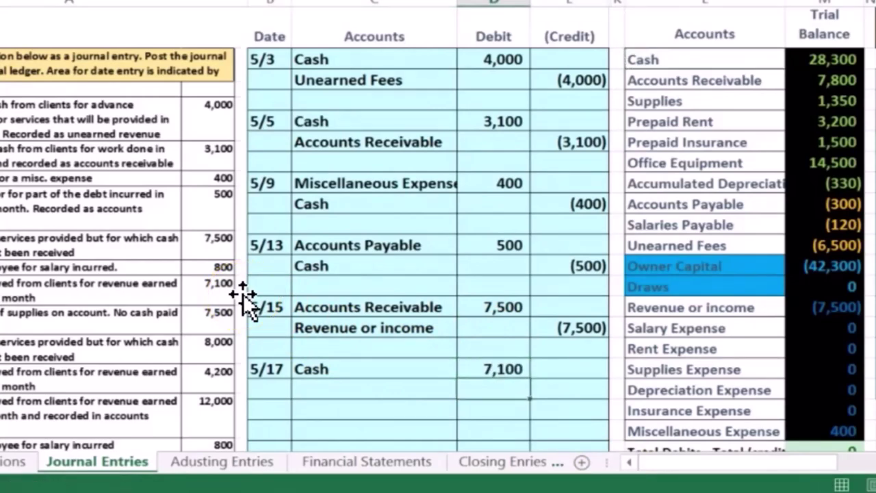
pyautogui.press('Right')
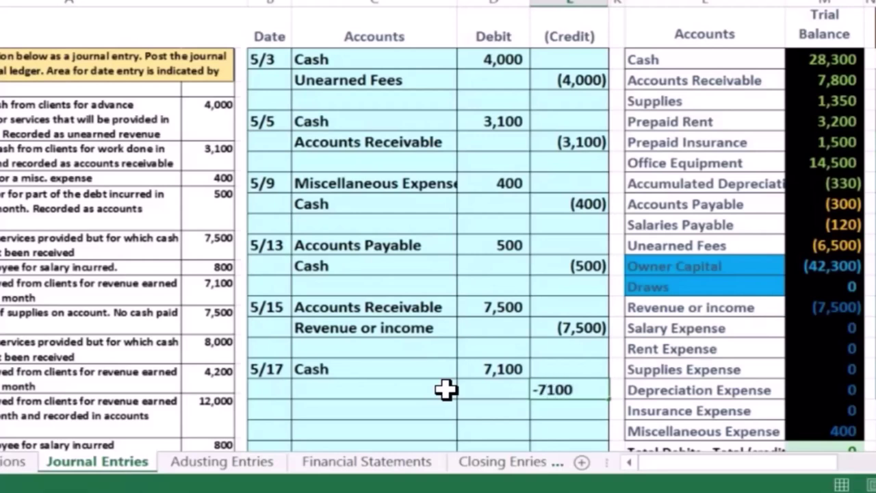
pyautogui.press('Return')
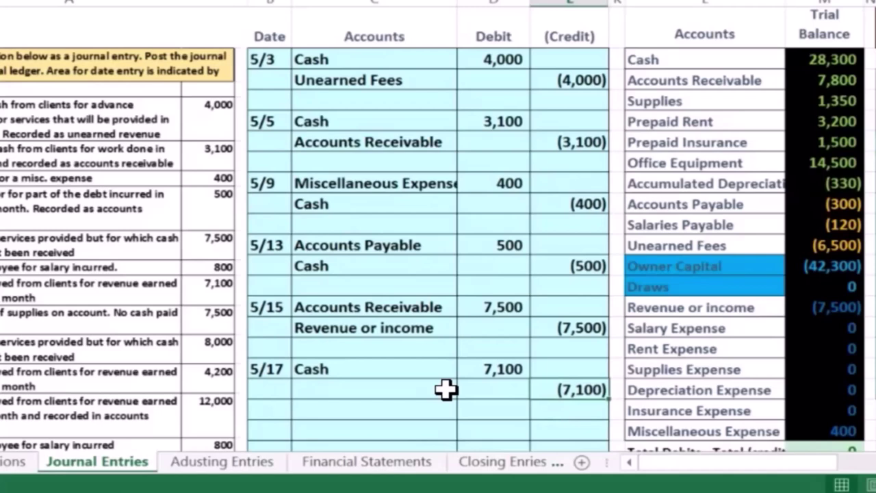
# - Examine the asset, liability, equity and revenue groups in the trial balance to identify the credit account for the 5/17 entry
pyautogui.scroll(-2, 445, 389)
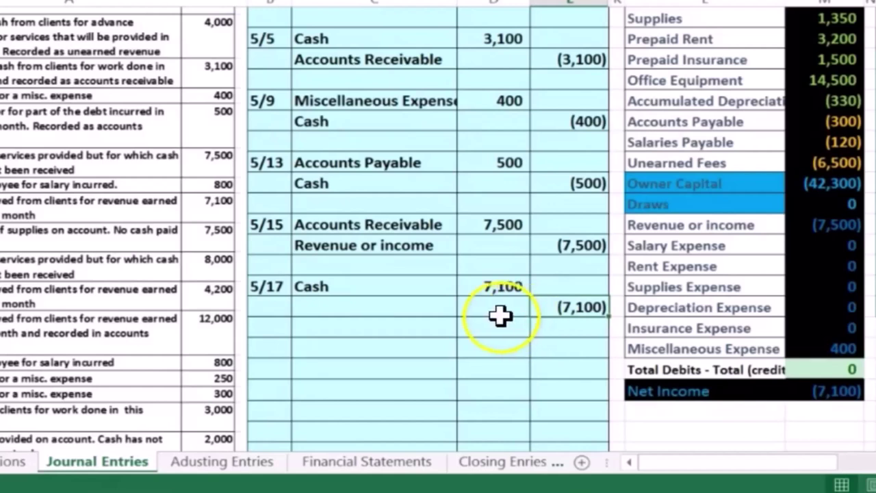
pyautogui.click(424, 304)
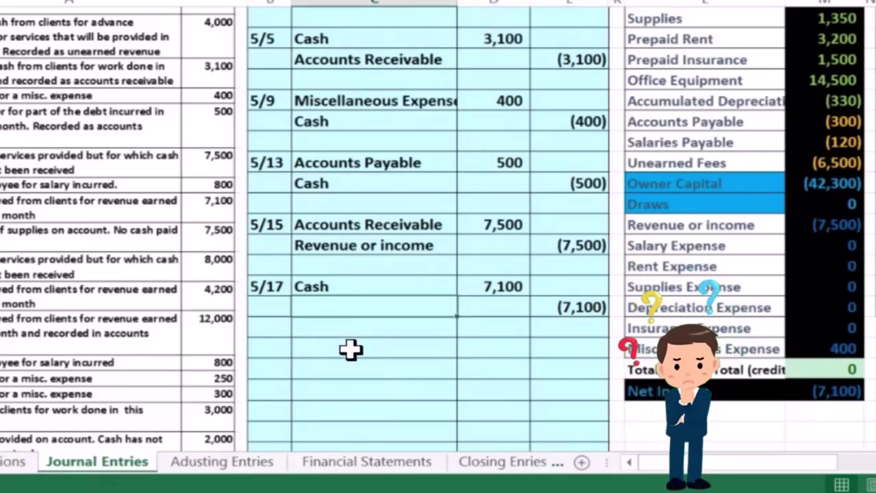
pyautogui.click(348, 319)
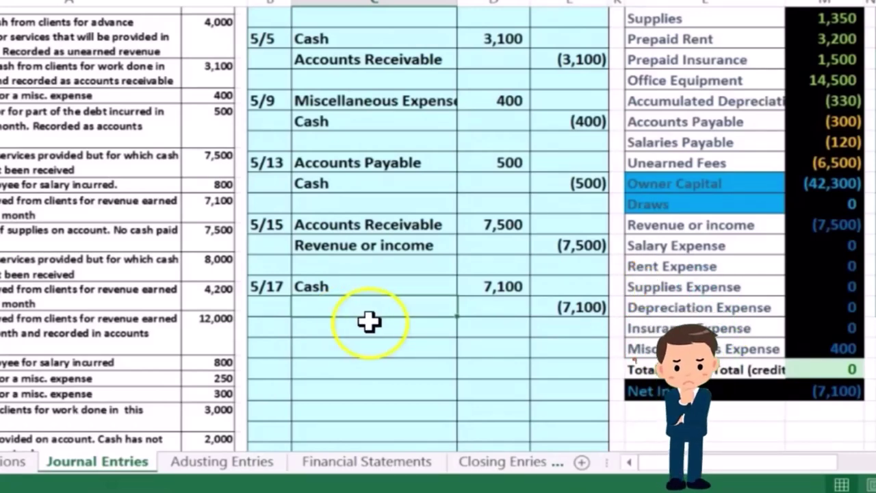
pyautogui.scroll(2, 424, 338)
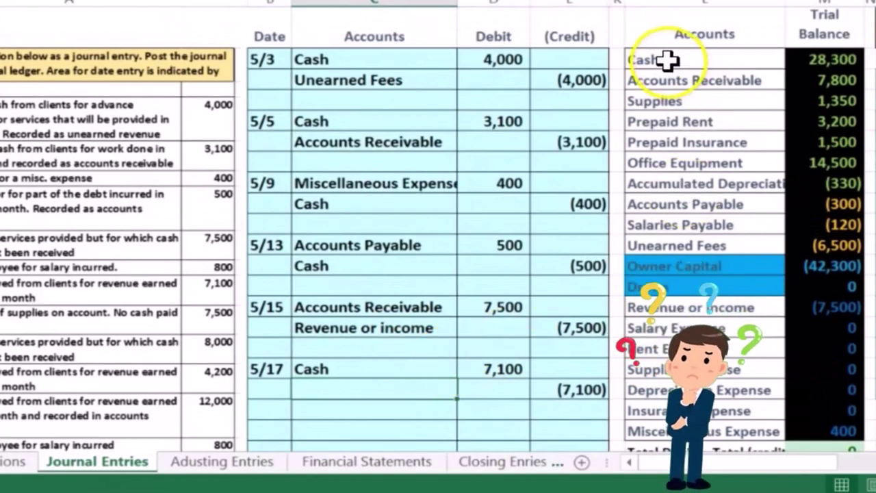
pyautogui.moveTo(667, 61); pyautogui.dragTo(805, 172)
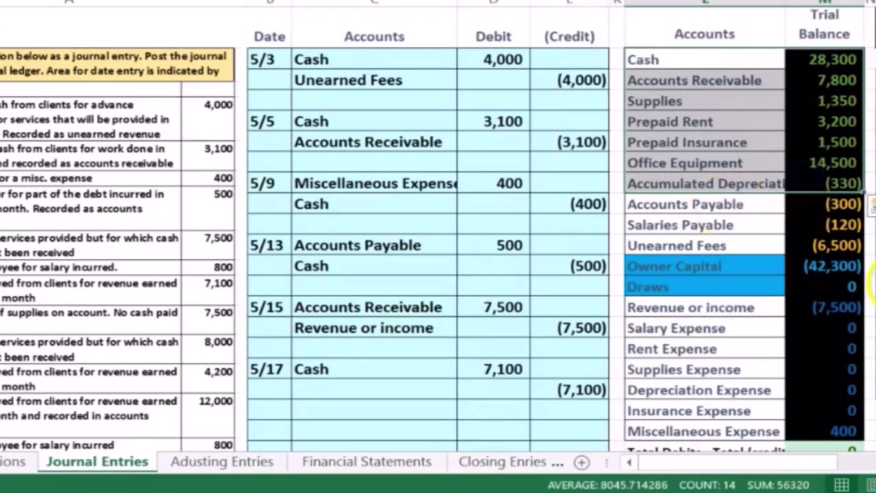
pyautogui.moveTo(777, 204); pyautogui.dragTo(801, 235)
pyautogui.moveTo(753, 274); pyautogui.dragTo(823, 288)
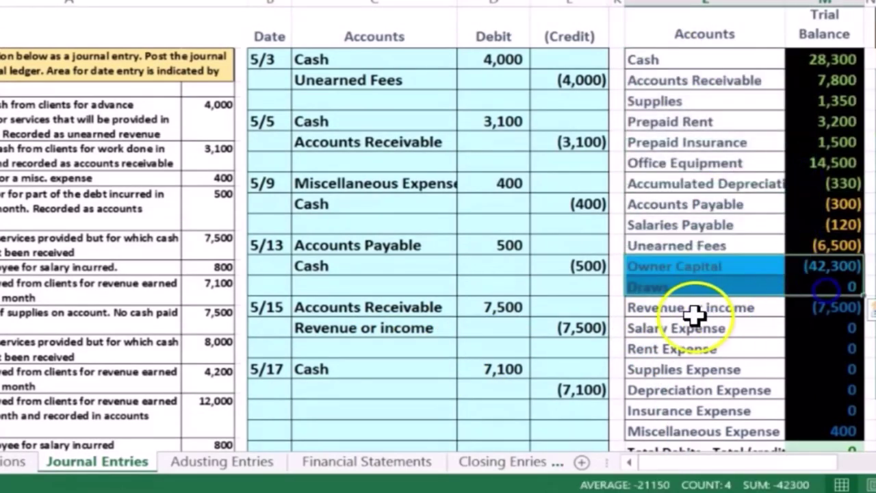
pyautogui.moveTo(746, 309); pyautogui.dragTo(811, 309)
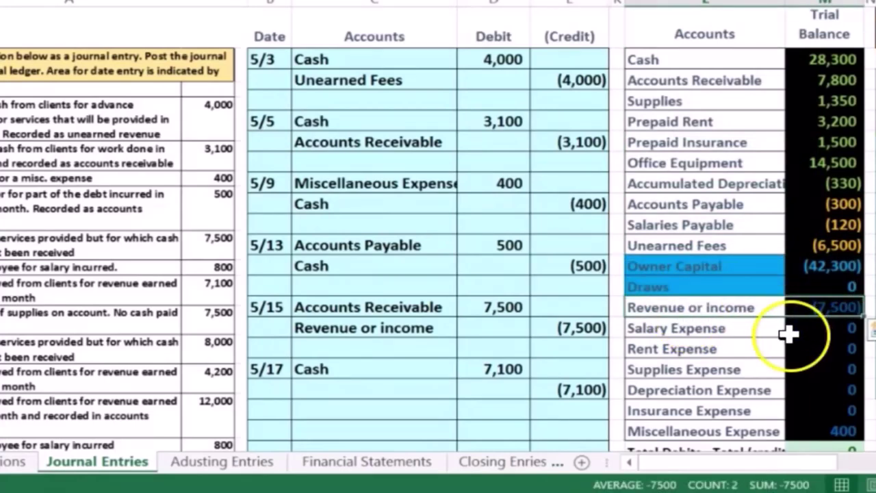
# - Copy the Revenue or income account name from L17 of the trial balance into C21 as values only
pyautogui.click(753, 309)
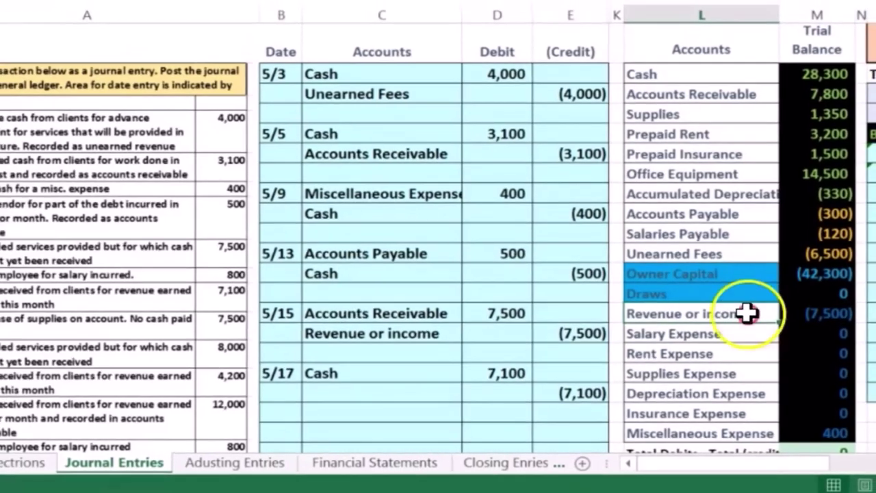
pyautogui.rightClick(753, 308)
pyautogui.click(753, 54)
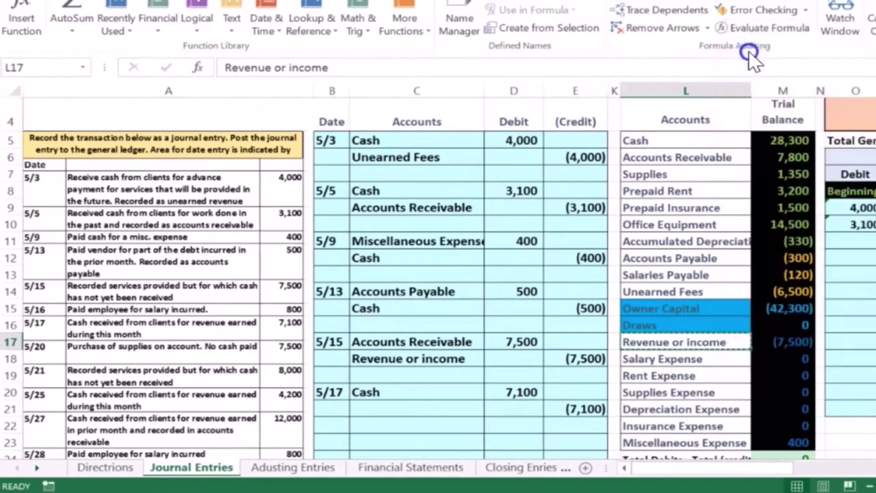
pyautogui.click(394, 405)
pyautogui.rightClick(393, 405)
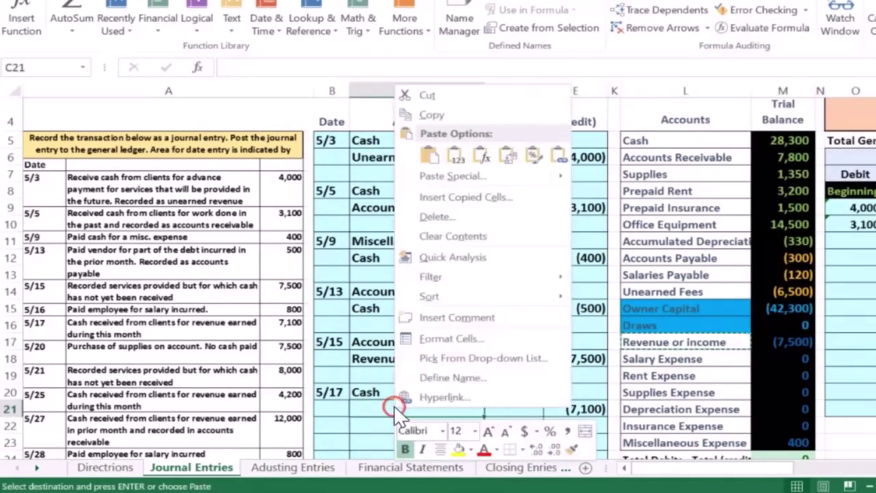
pyautogui.click(457, 157)
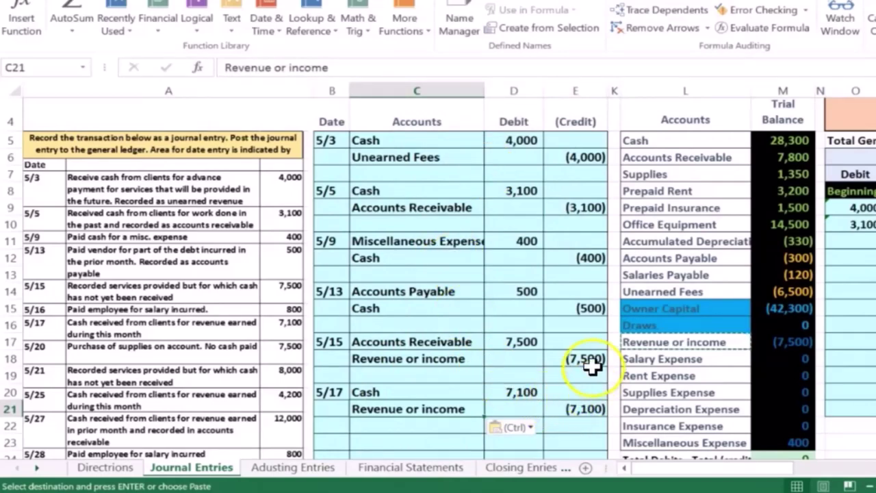
# - Review the completed 5/17 journal entry in B20:E21 and the General Ledger and Trial Balance headings in row 4
pyautogui.scroll(-1, 589, 364)
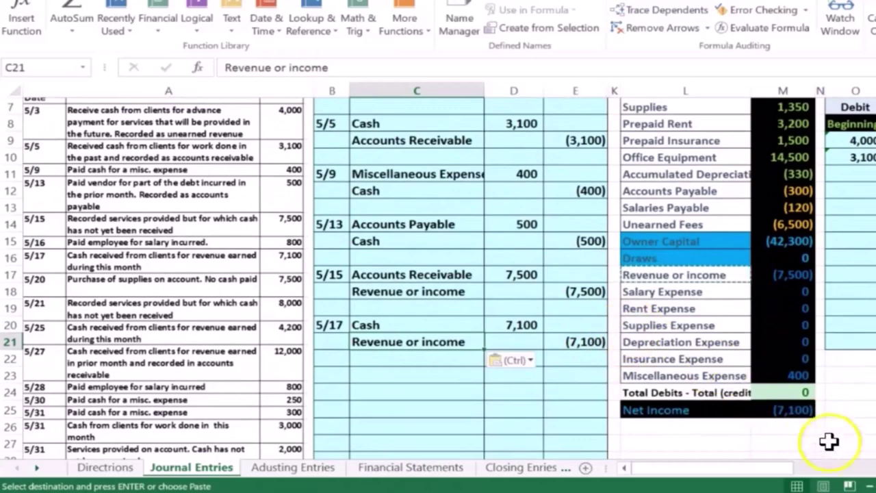
pyautogui.click(870, 483)
pyautogui.click(869, 484)
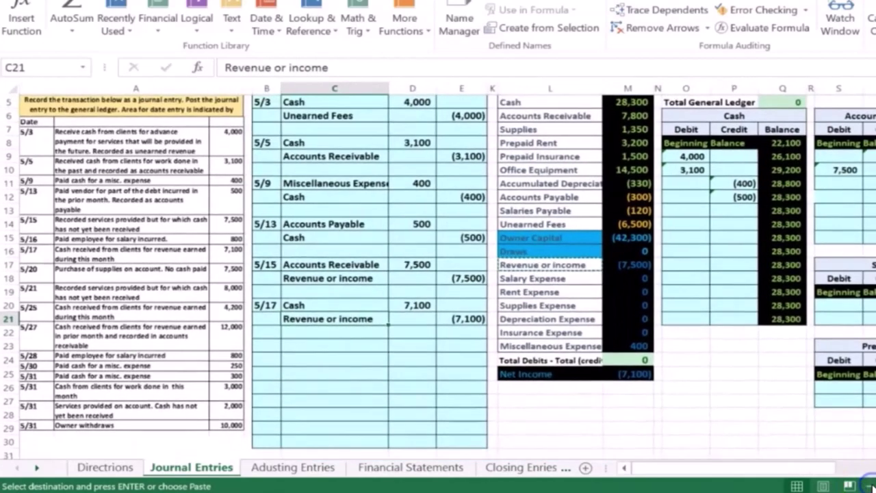
pyautogui.scroll(2, 499, 383)
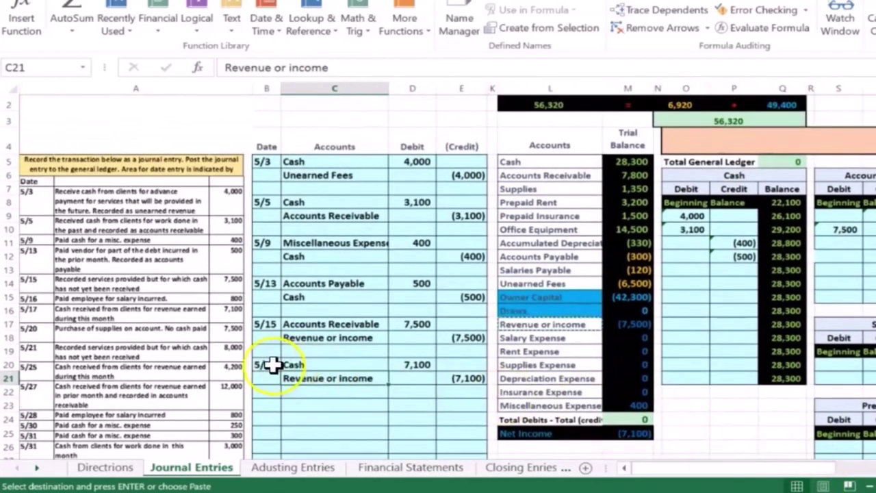
pyautogui.moveTo(266, 365); pyautogui.dragTo(461, 379)
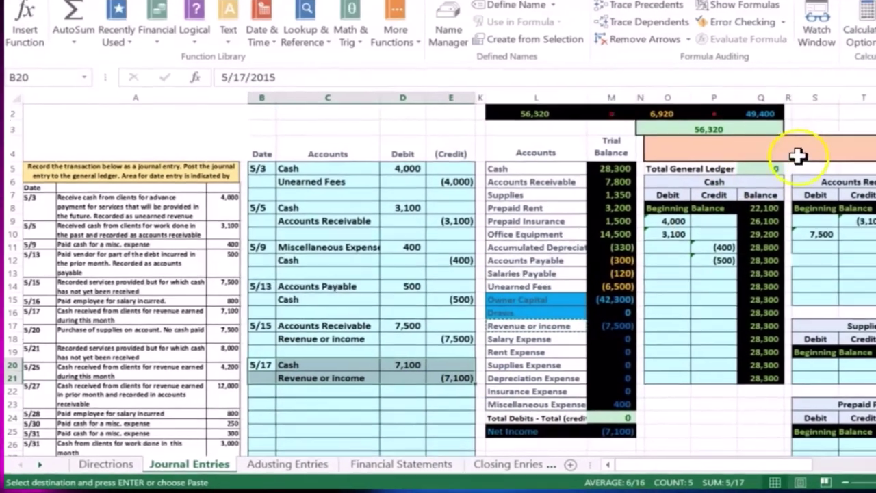
pyautogui.click(838, 141)
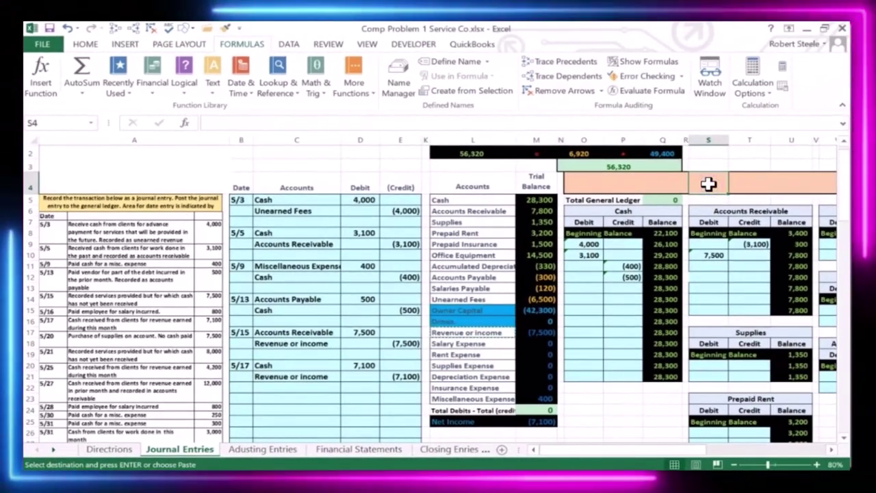
pyautogui.click(542, 182)
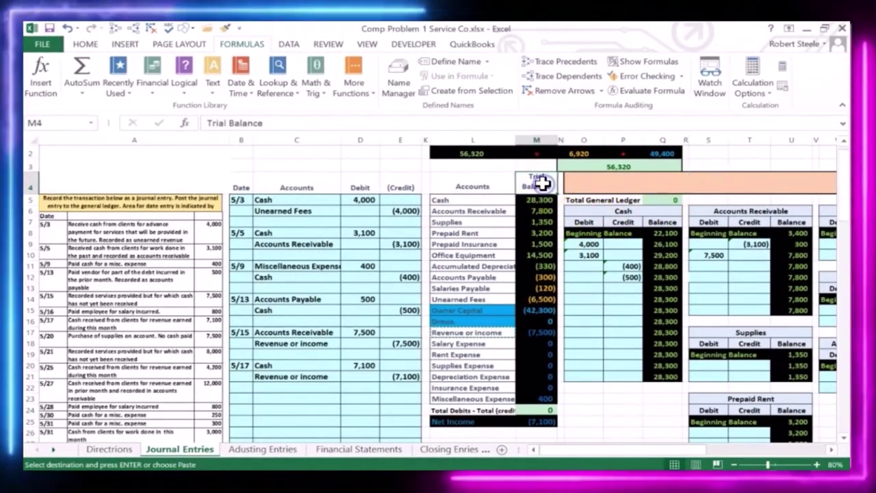
# - Post the 5/17 Cash debit to O13 of the Cash ledger account with the formula =D20
pyautogui.click(590, 286)
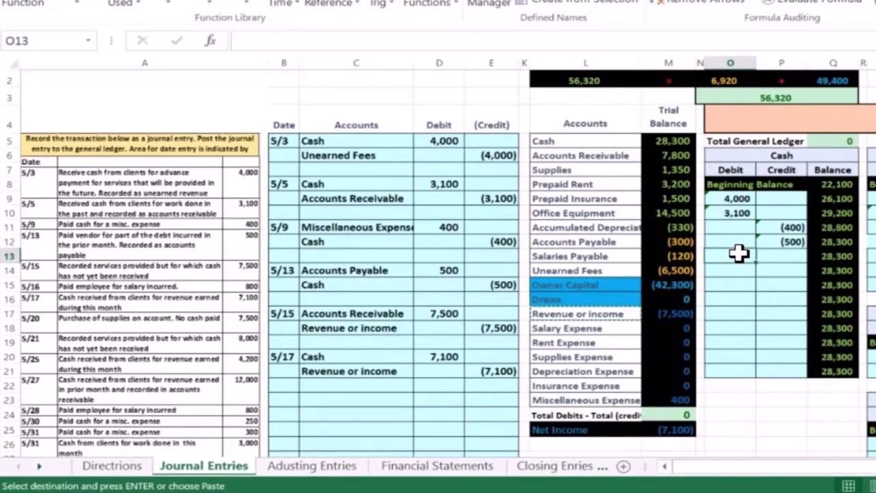
pyautogui.press('Escape')
pyautogui.write('=')
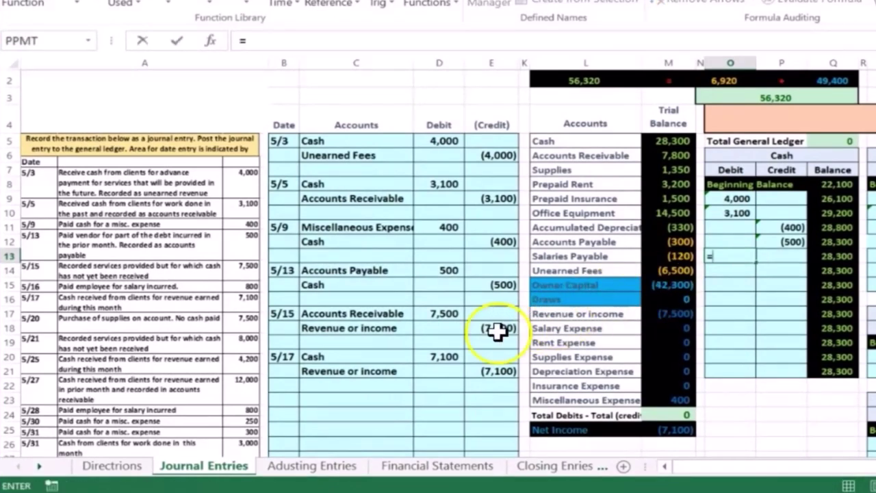
pyautogui.click(446, 356)
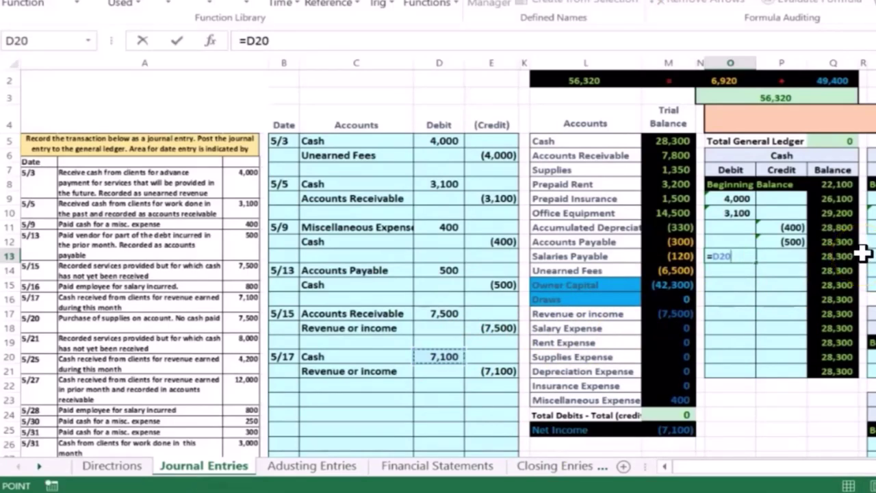
pyautogui.press('Return')
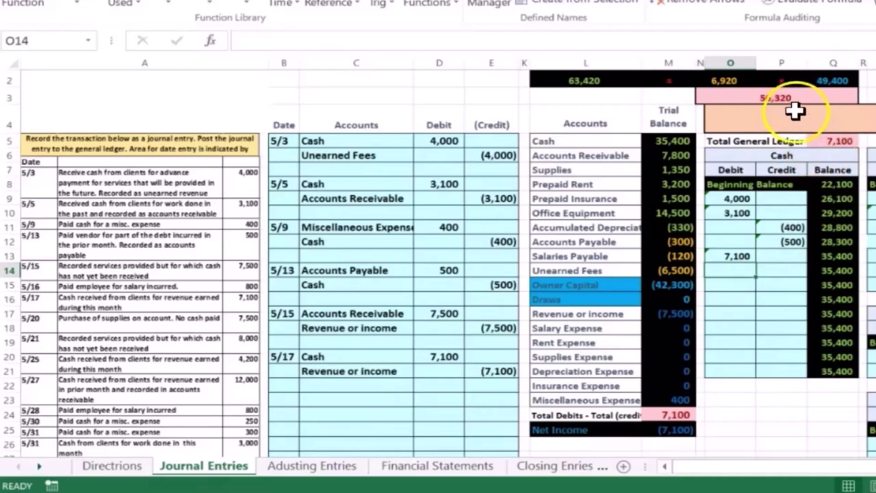
# - Post the 5/17 credit to AF20 of the Revenue or income ledger account with the formula =E21
pyautogui.press('Right')
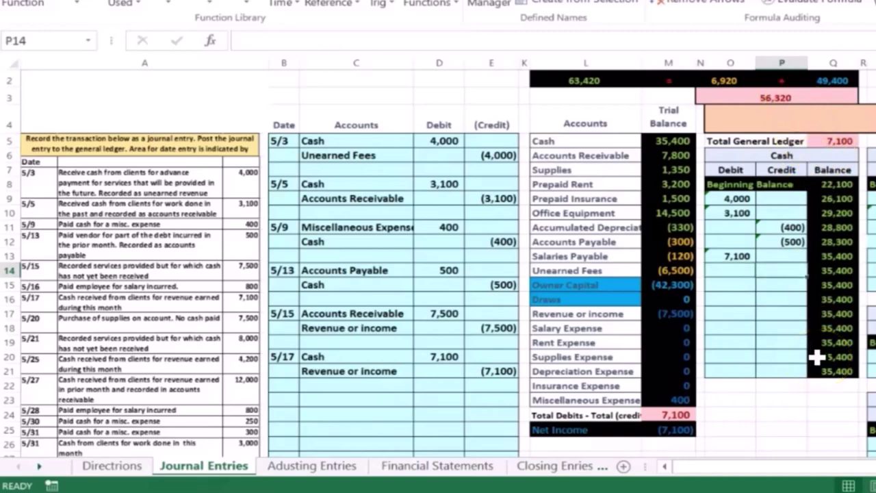
pyautogui.press('Right')
pyautogui.press('Right')
pyautogui.press('Right')
pyautogui.press('Right')
pyautogui.press('Right')
pyautogui.press('Right')
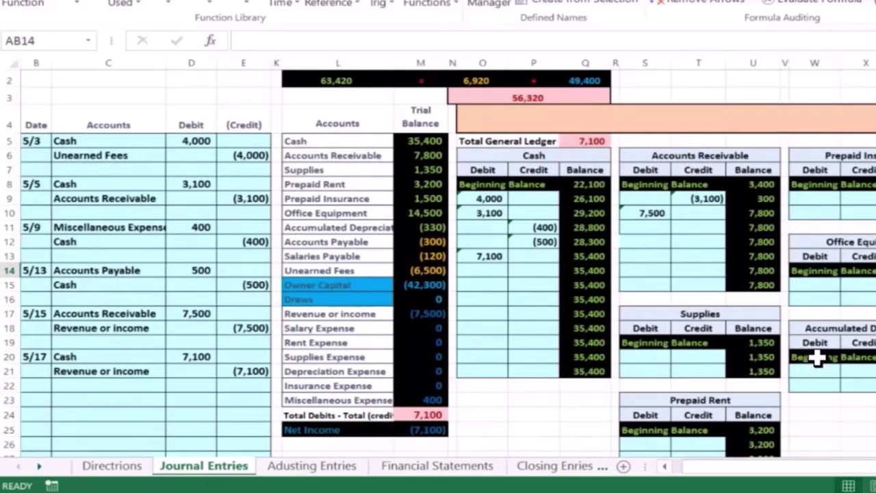
pyautogui.moveTo(525, 156); pyautogui.dragTo(875, 163)
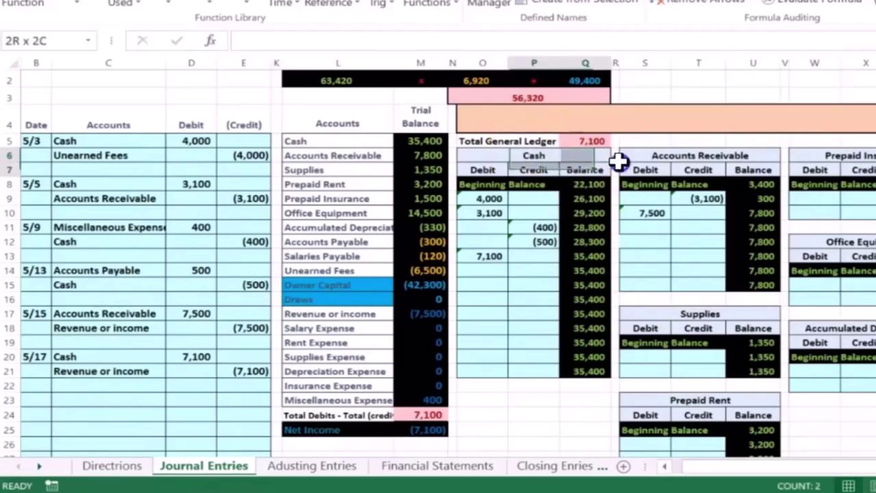
pyautogui.moveTo(849, 210); pyautogui.dragTo(661, 357)
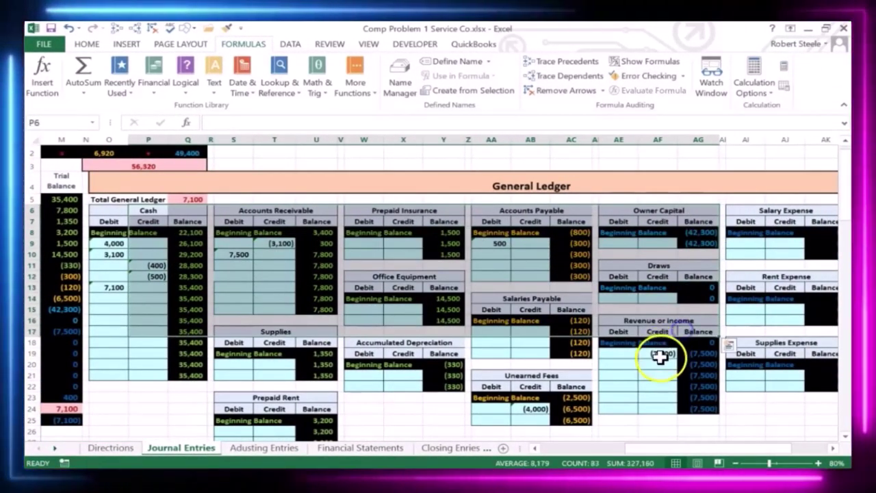
pyautogui.click(659, 363)
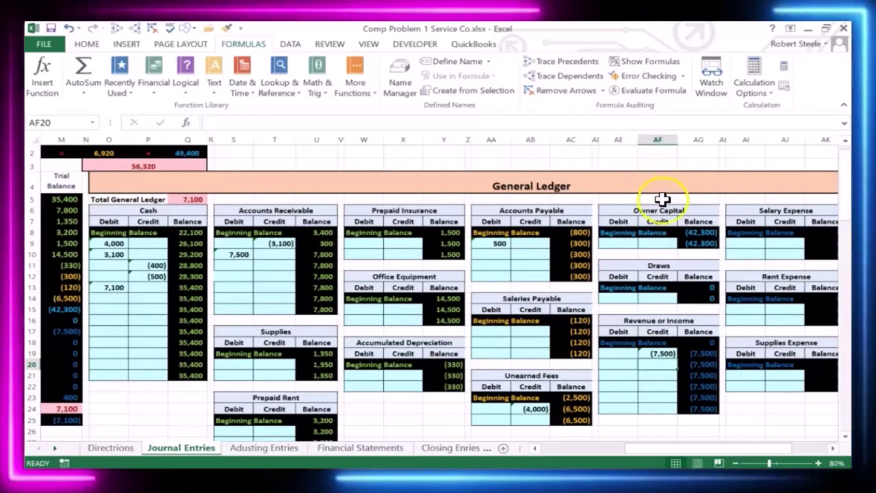
pyautogui.write('=')
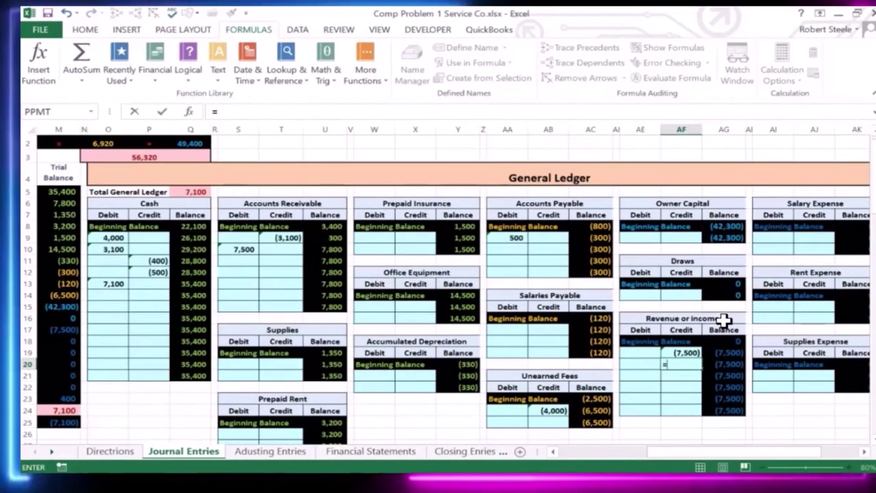
pyautogui.press('Left')
pyautogui.press('Left')
pyautogui.press('Left')
pyautogui.press('Left')
pyautogui.press('Left')
pyautogui.press('Left')
pyautogui.press('Left')
pyautogui.press('Left')
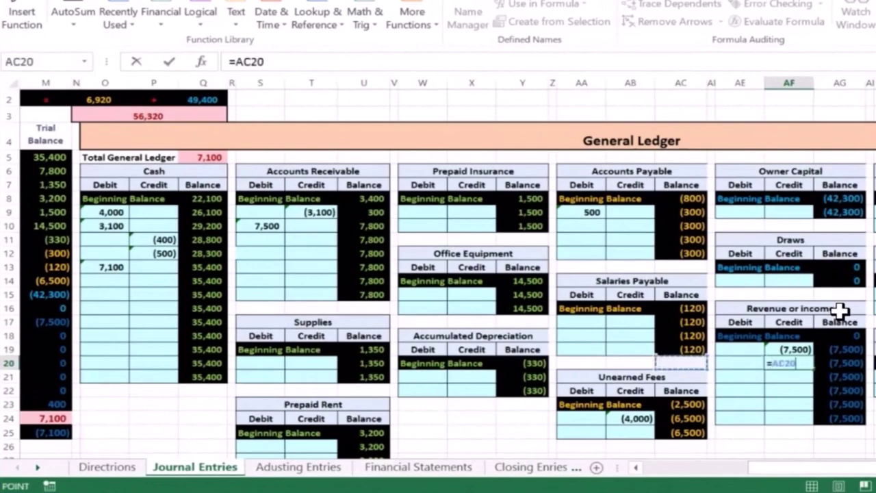
pyautogui.press('Left')
pyautogui.press('Left')
pyautogui.press('Left')
pyautogui.press('Left')
pyautogui.press('Left')
pyautogui.press('Left')
pyautogui.press('Left')
pyautogui.press('Left')
pyautogui.press('Left')
pyautogui.press('Left')
pyautogui.press('Left')
pyautogui.press('Left')
pyautogui.press('Left')
pyautogui.press('Left')
pyautogui.press('Left')
pyautogui.press('Left')
pyautogui.press('Left')
pyautogui.press('Left')
pyautogui.press('Left')
pyautogui.press('Left')
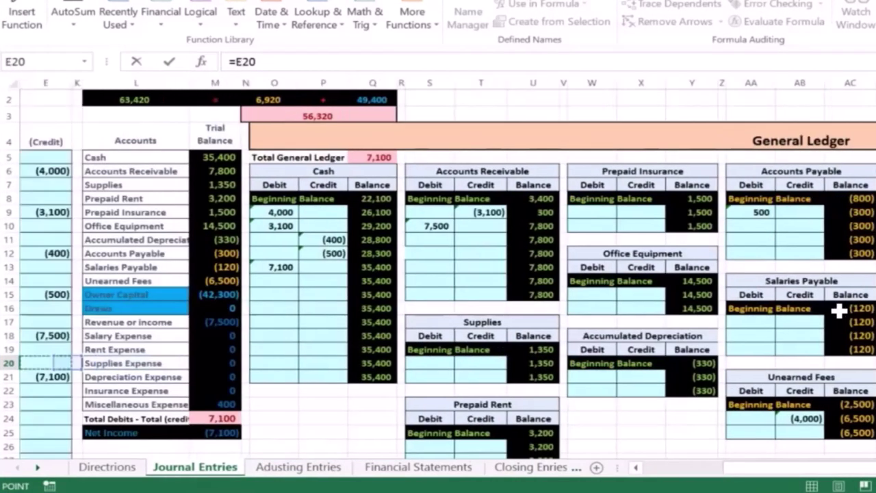
pyautogui.press('Right')
pyautogui.press('Right')
pyautogui.press('Down')
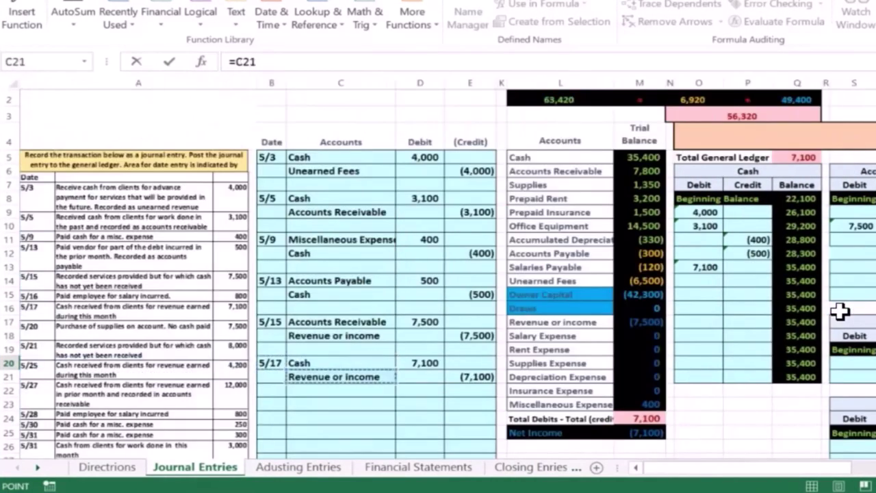
pyautogui.press('Right')
pyautogui.press('Right')
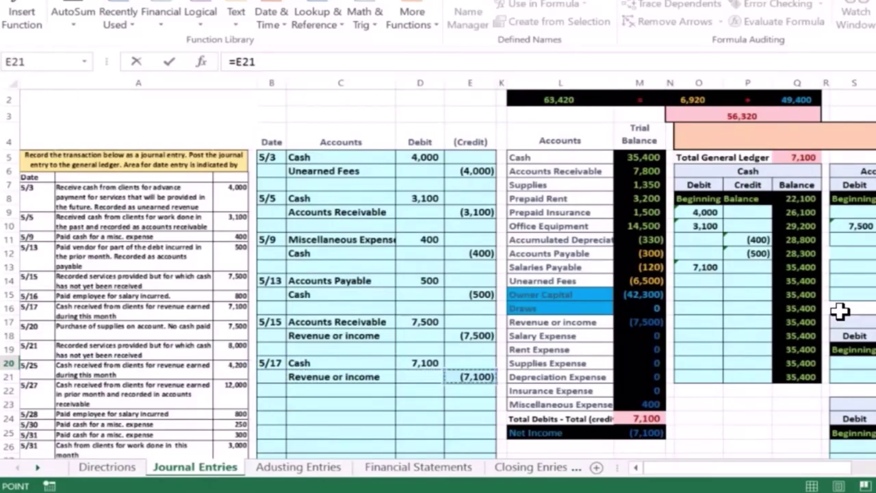
pyautogui.press('Return')
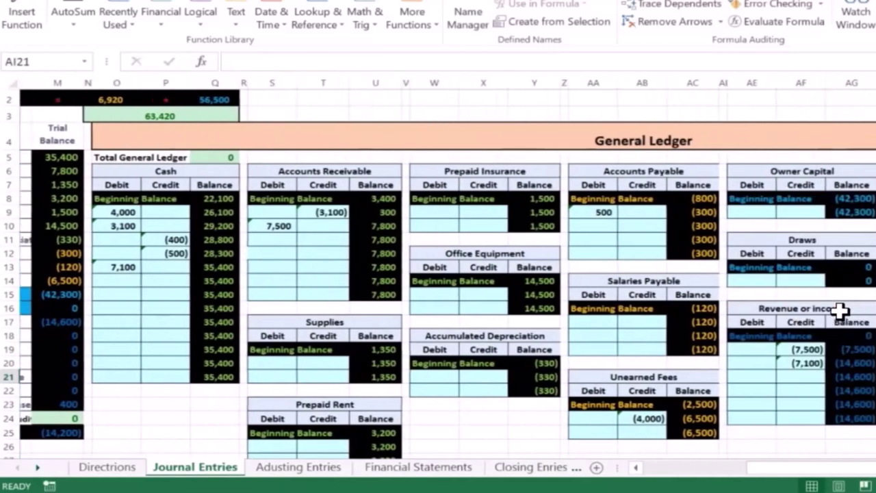
# - Compare the Revenue or income ledger balance in AG19:AG20 with the account's trial balance amount in M17
pyautogui.press('Left')
pyautogui.press('Up')
pyautogui.press('Up')
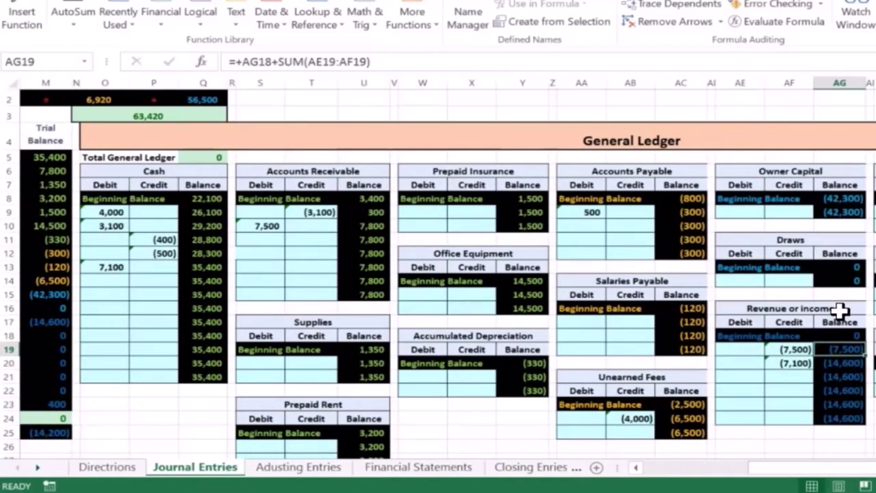
pyautogui.press('Down')
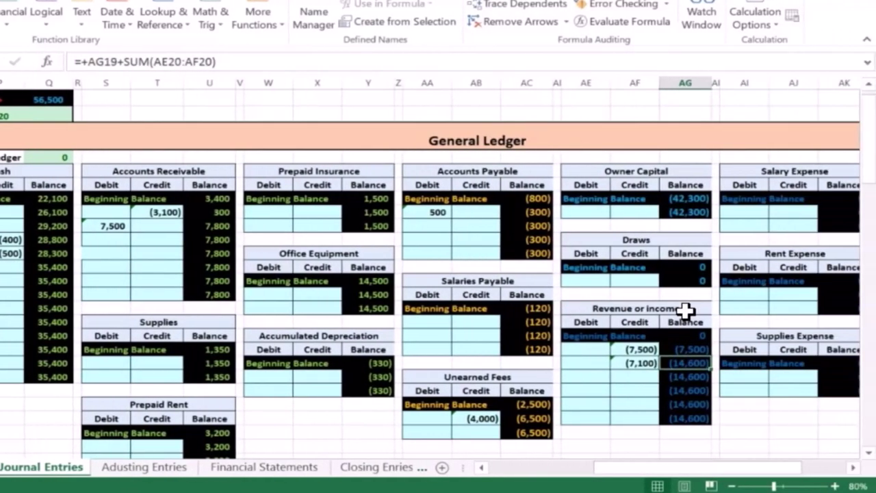
pyautogui.press('Left')
pyautogui.press('Left')
pyautogui.press('Left')
pyautogui.press('Left')
pyautogui.press('Left')
pyautogui.press('Left')
pyautogui.press('Left')
pyautogui.press('Left')
pyautogui.press('Left')
pyautogui.press('Left')
pyautogui.press('Left')
pyautogui.press('Left')
pyautogui.press('Left')
pyautogui.press('Left')
pyautogui.press('Left')
pyautogui.press('Left')
pyautogui.press('Left')
pyautogui.press('Left')
pyautogui.press('Left')
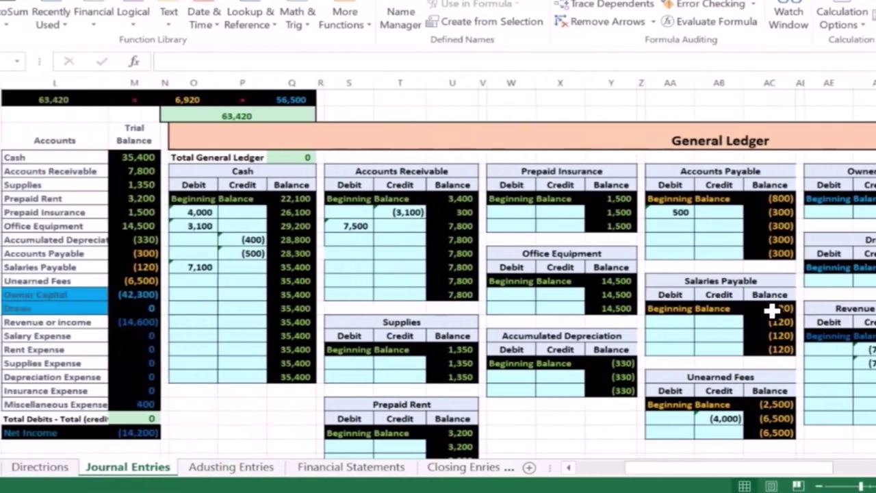
pyautogui.press('Right')
pyautogui.press('Right')
pyautogui.press('Left')
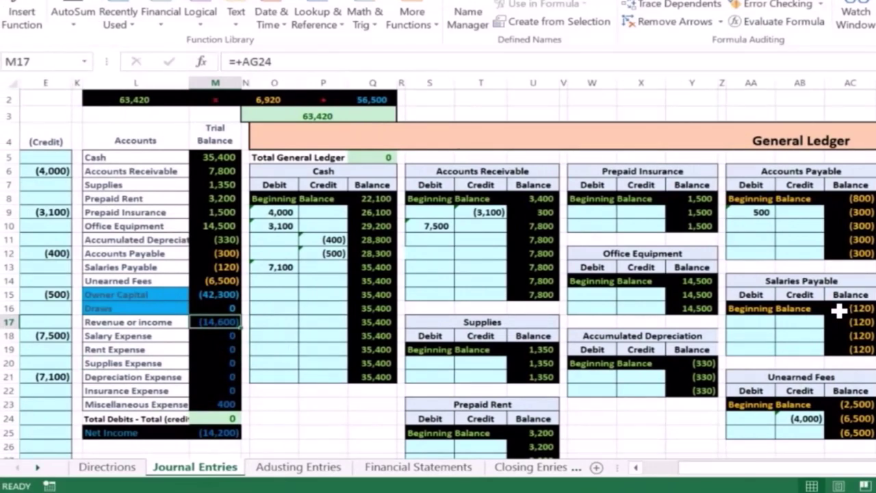
# - Check the trial balance's debits-minus-credits total in M24 and the Net Income line in L25:M25
pyautogui.press('Down')
pyautogui.press('Down')
pyautogui.press('Down')
pyautogui.press('Down')
pyautogui.press('Down')
pyautogui.press('Down')
pyautogui.press('Down')
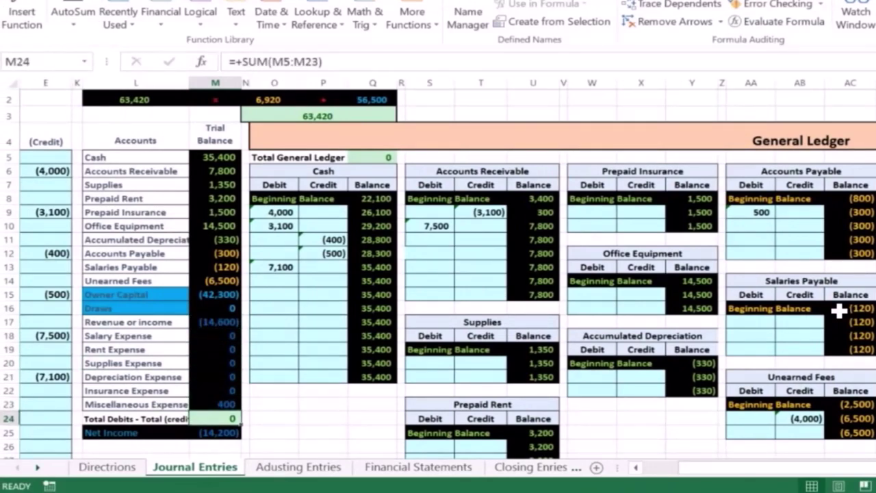
pyautogui.press('Down')
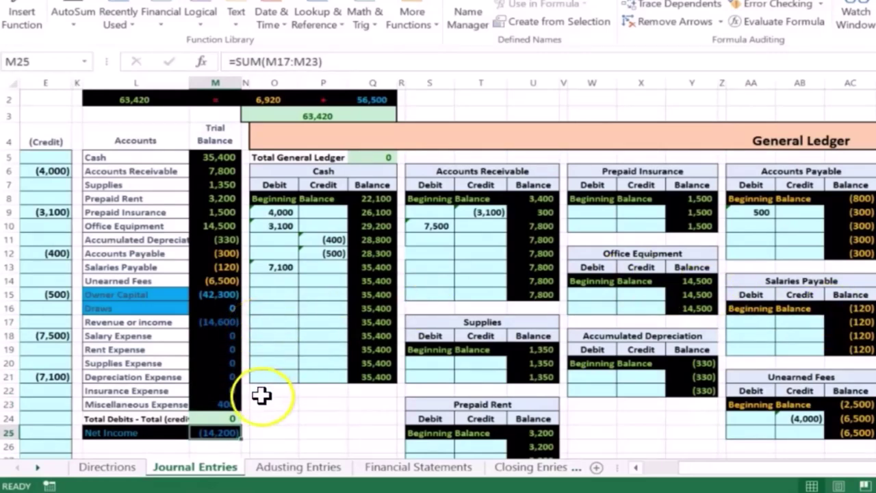
pyautogui.press('Left')
pyautogui.press('Left')
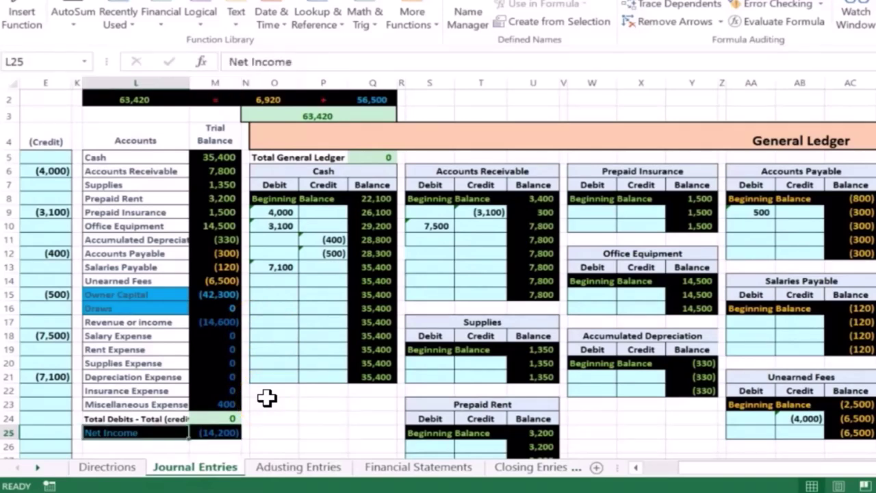
# - Start the next journal entry by entering the date 5/20 in B23
pyautogui.press('Home')
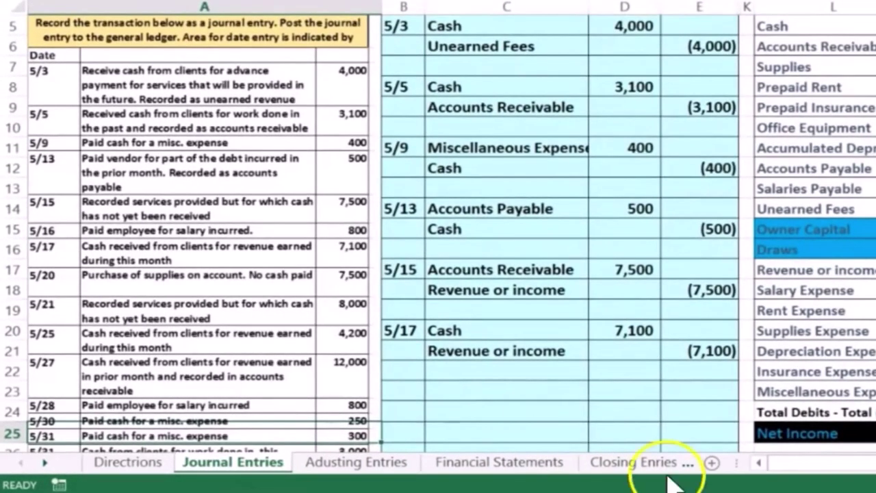
pyautogui.click(402, 388)
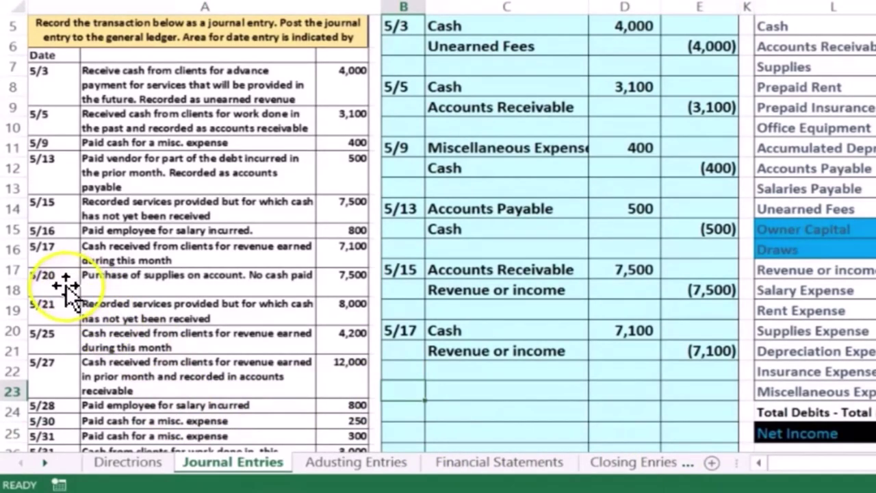
pyautogui.write('5/20')
pyautogui.press('Return')
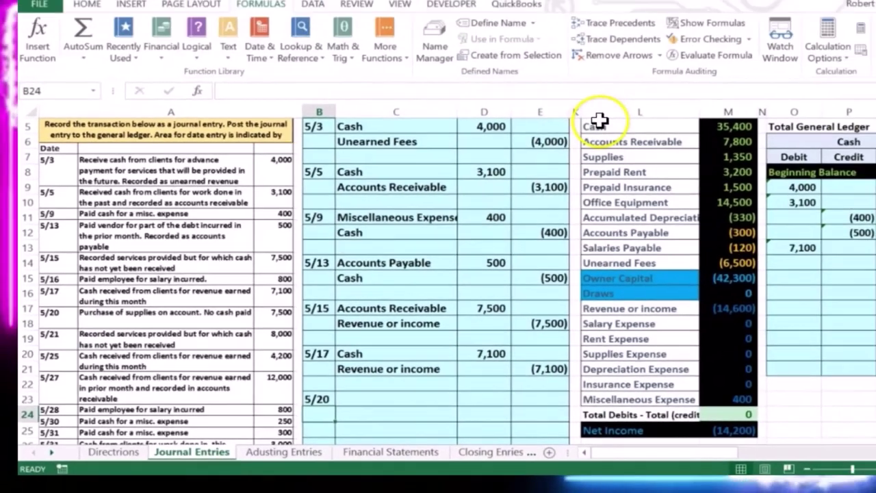
# - Examine the Cash account and its balance in L5:M5 of the trial balance for the 5/20 supplies purchase
pyautogui.moveTo(784, 26); pyautogui.dragTo(670, 156)
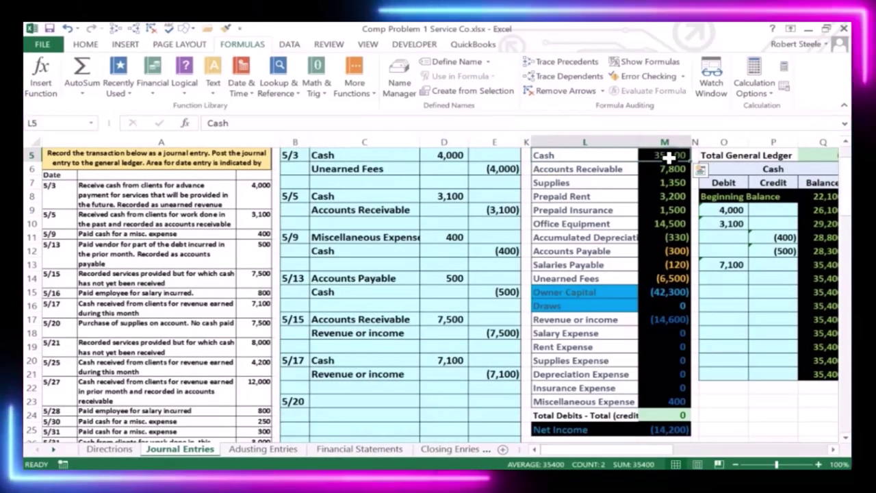